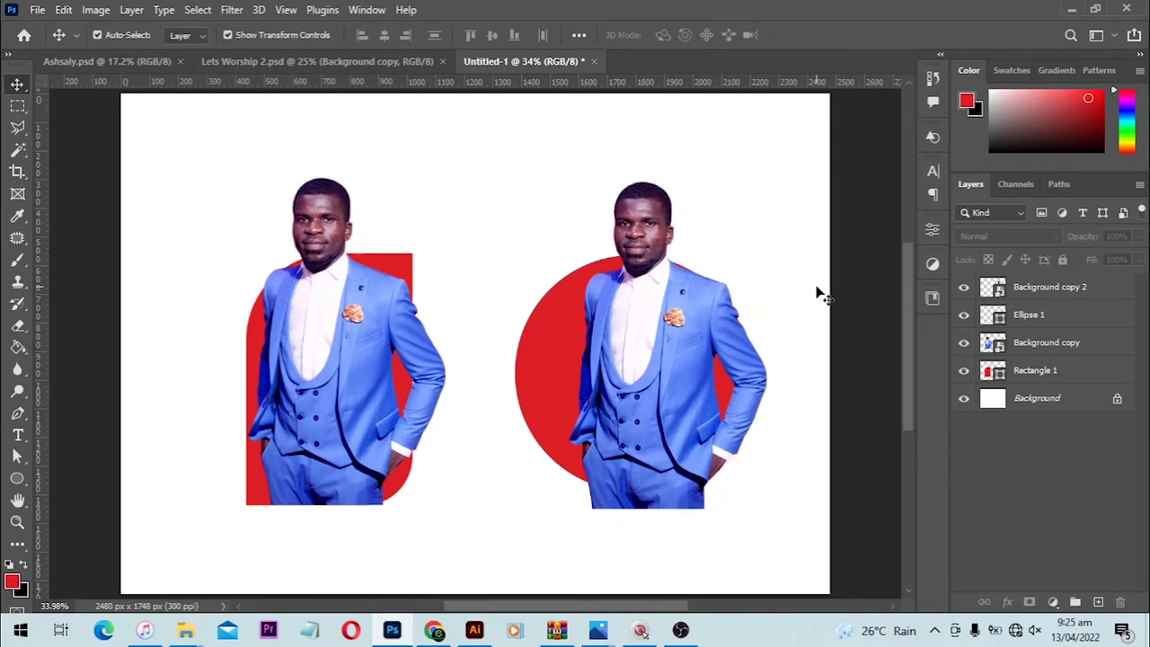
- Hide the Ellipse 1 circle and the right-hand portrait, undoing trial moves of the left figure
key(ctrl+z)
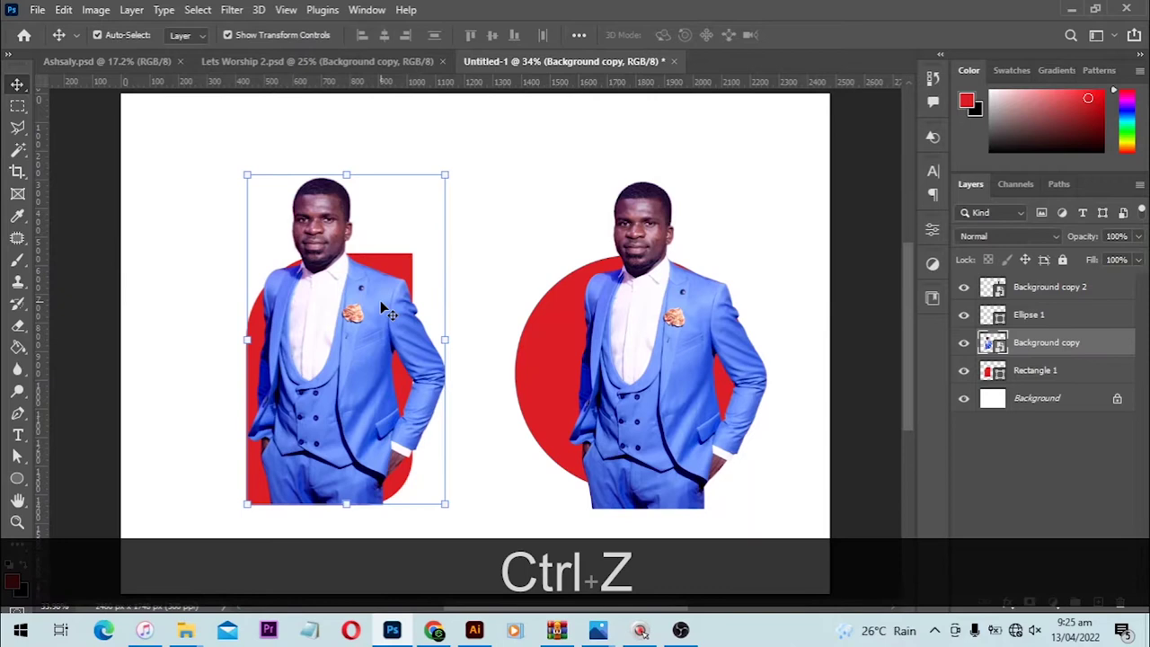
drag(332, 310, 361, 308)
key(ctrl+z)
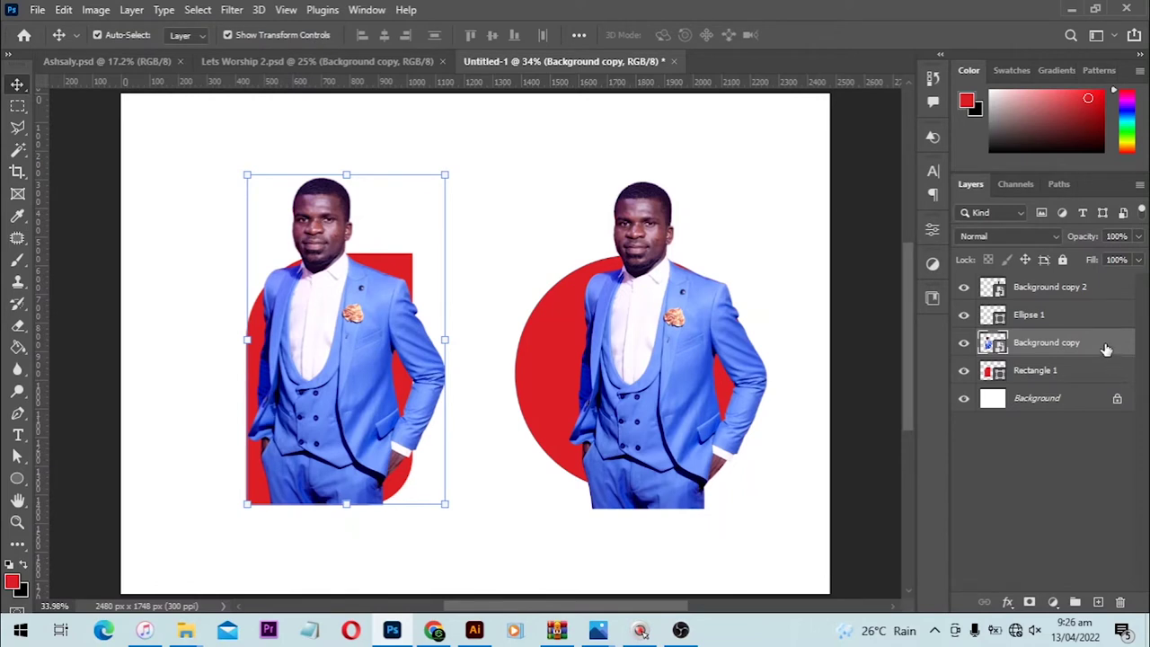
click(964, 315)
click(962, 286)
drag(324, 316, 426, 319)
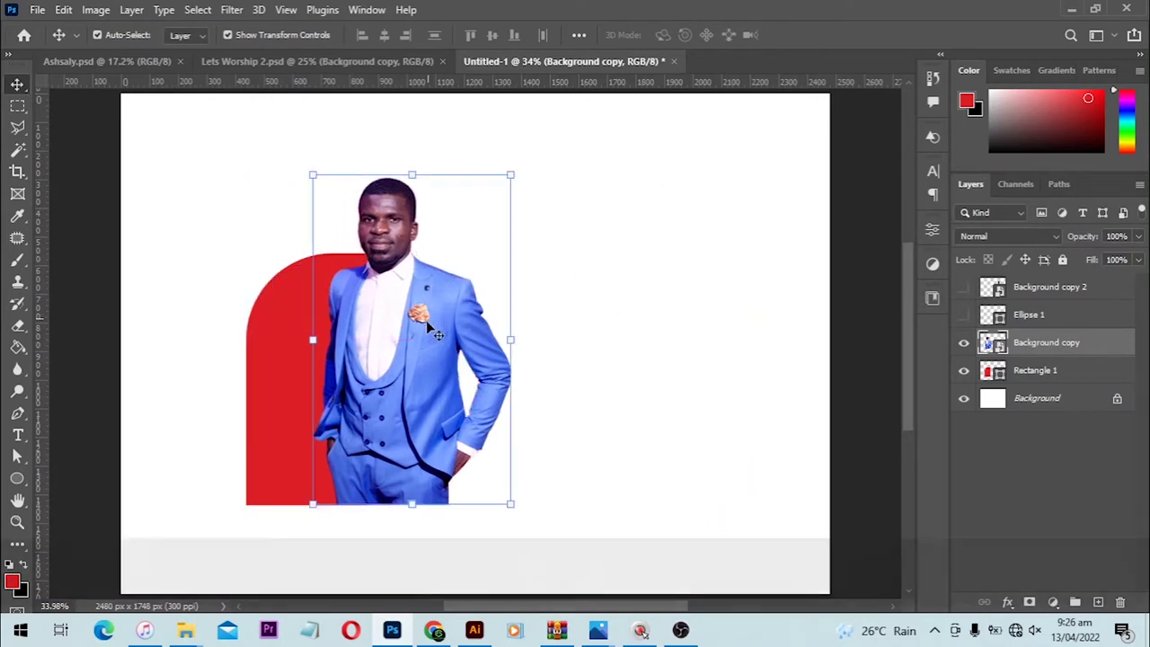
key(ctrl+z)
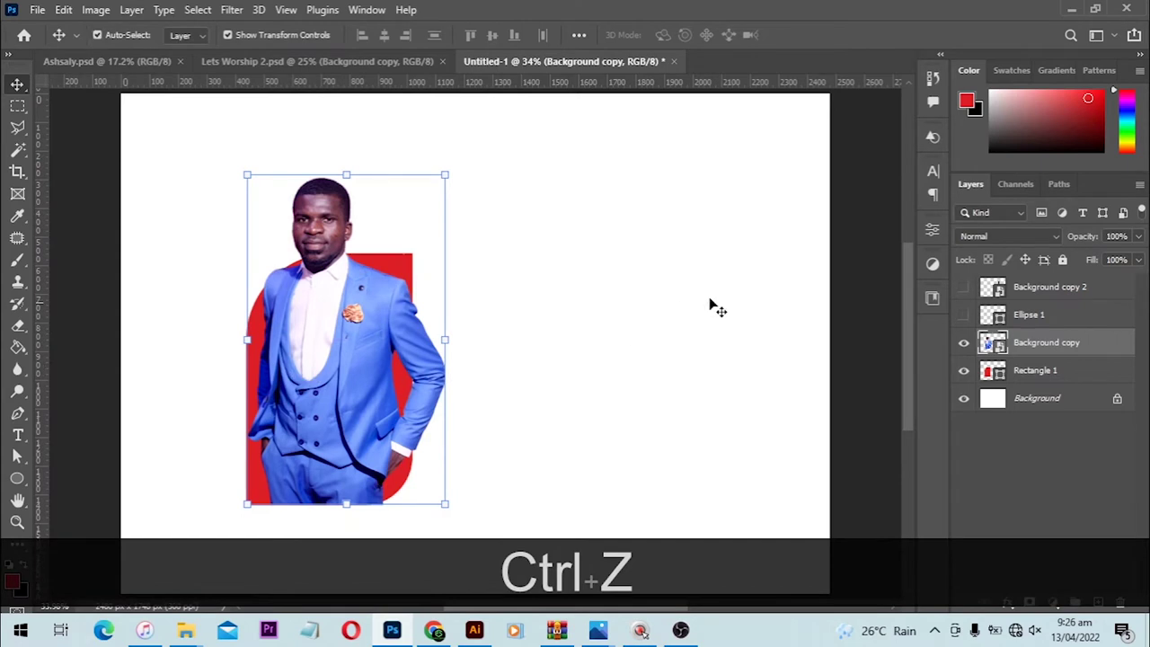
- Add a blank white layer mask to the left figure's Background copy layer
click(1042, 370)
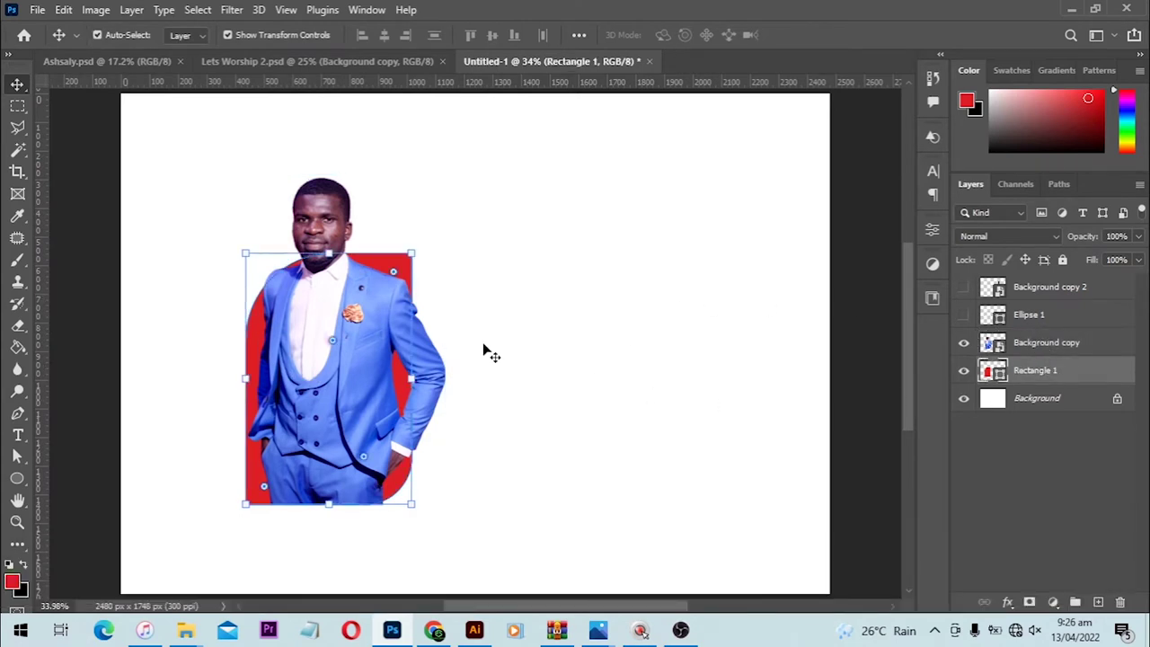
click(360, 334)
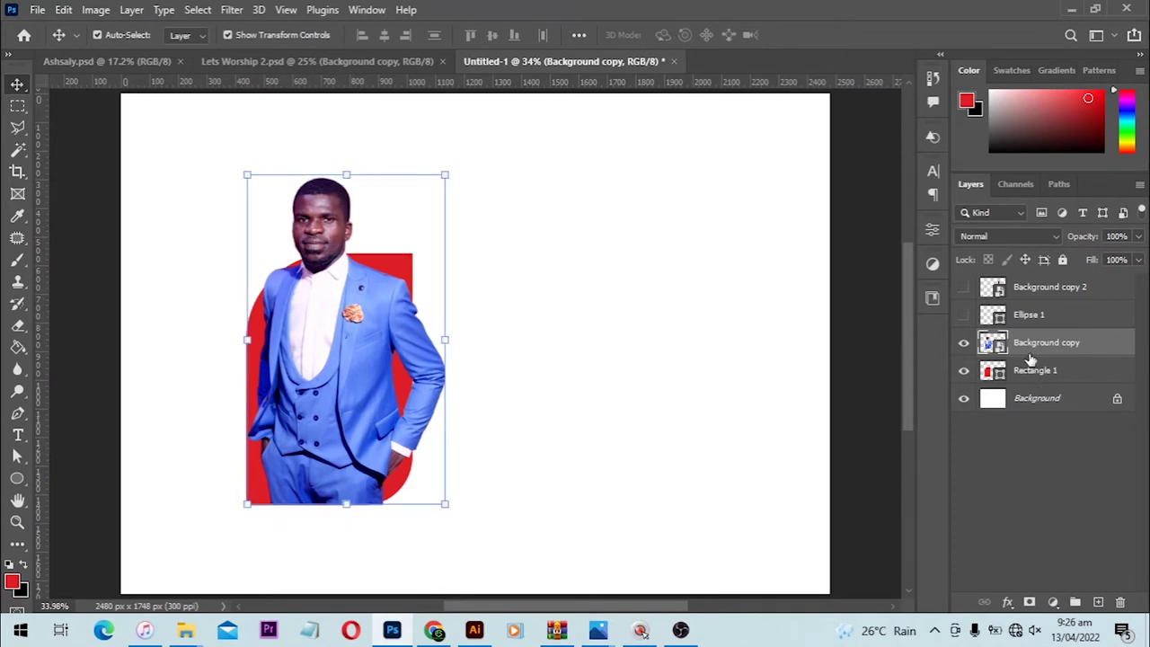
click(1030, 603)
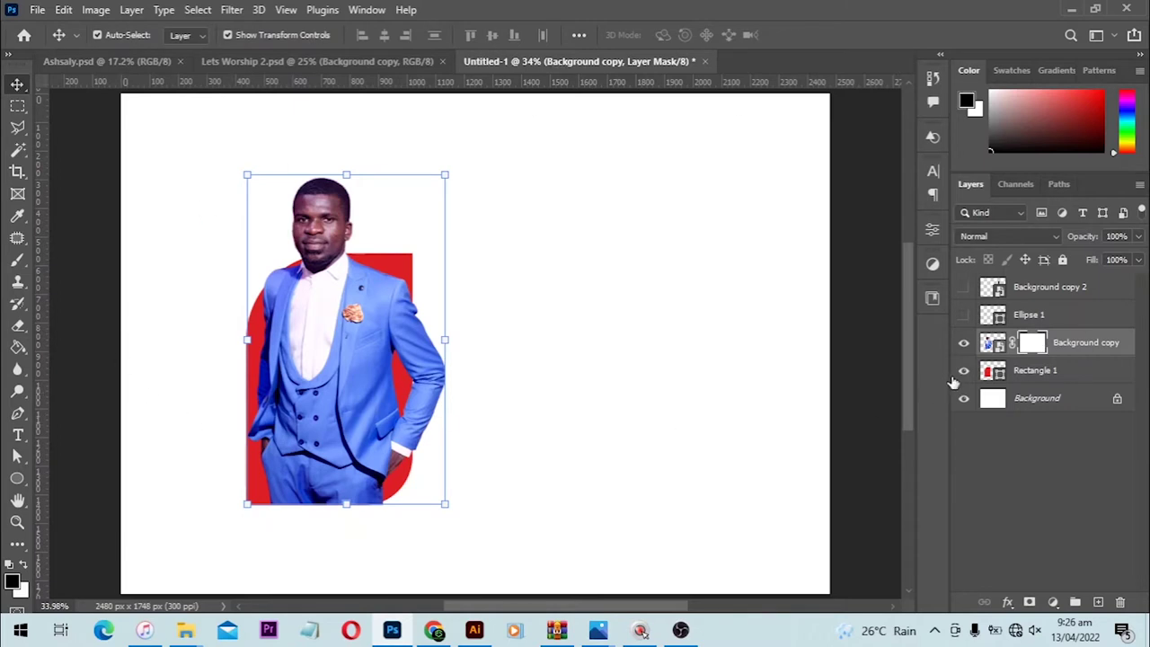
click(997, 371)
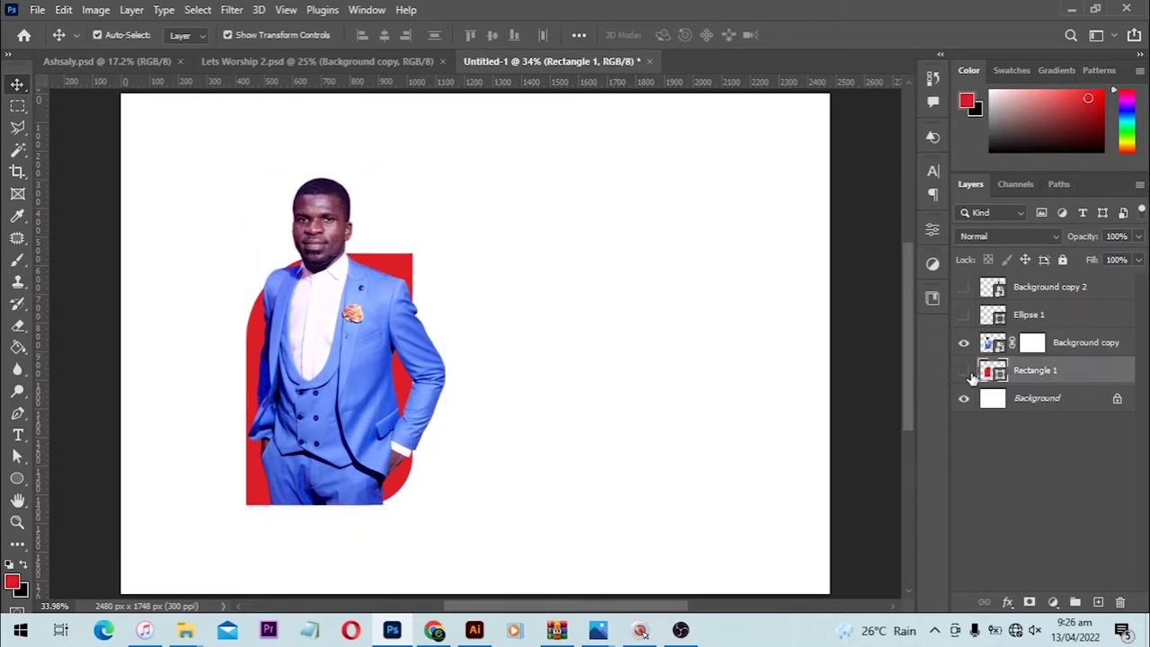
- Show Rectangle 1, load its rounded-rectangle outline as a selection, and target the Background copy mask
click(964, 372)
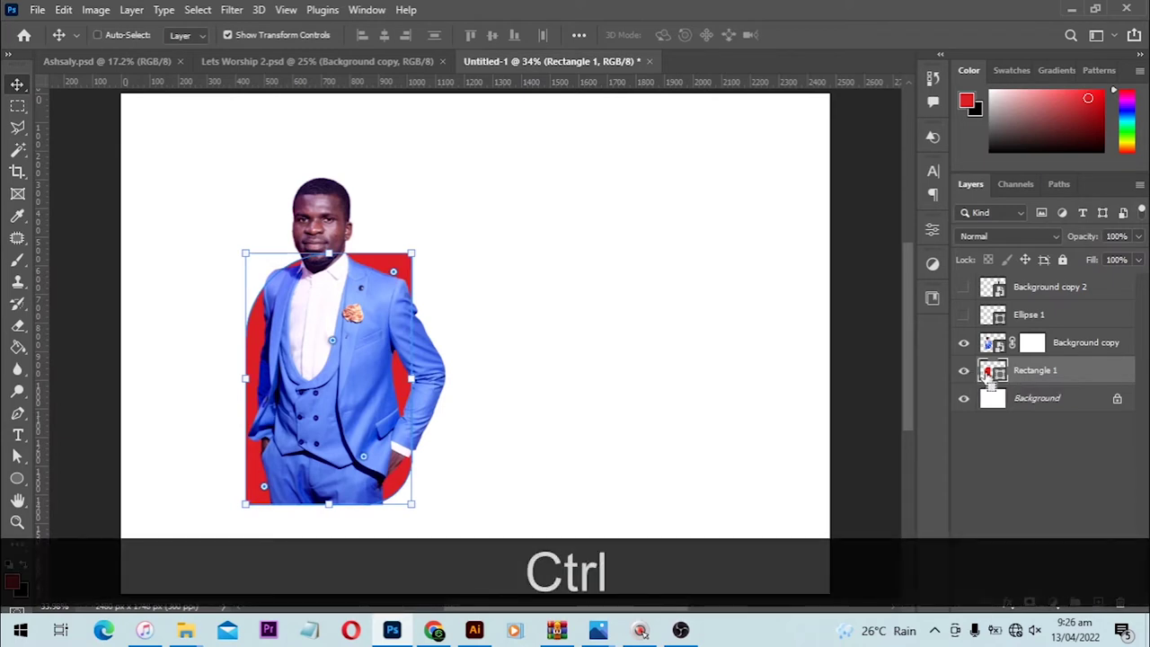
ctrl+click(997, 372)
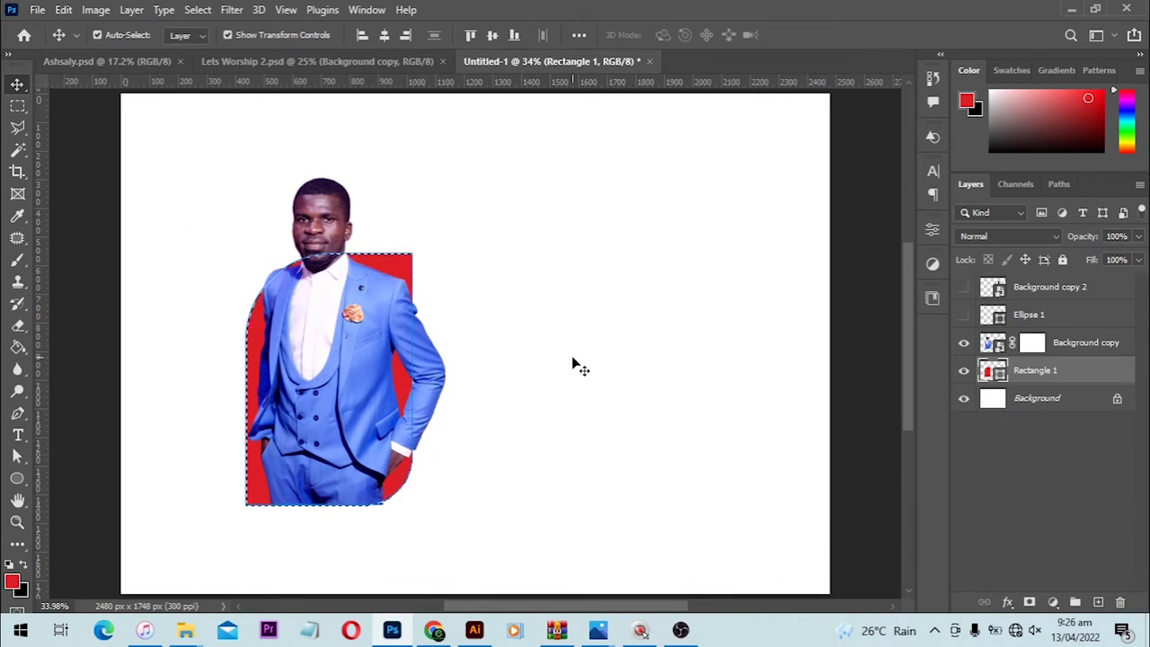
click(1031, 343)
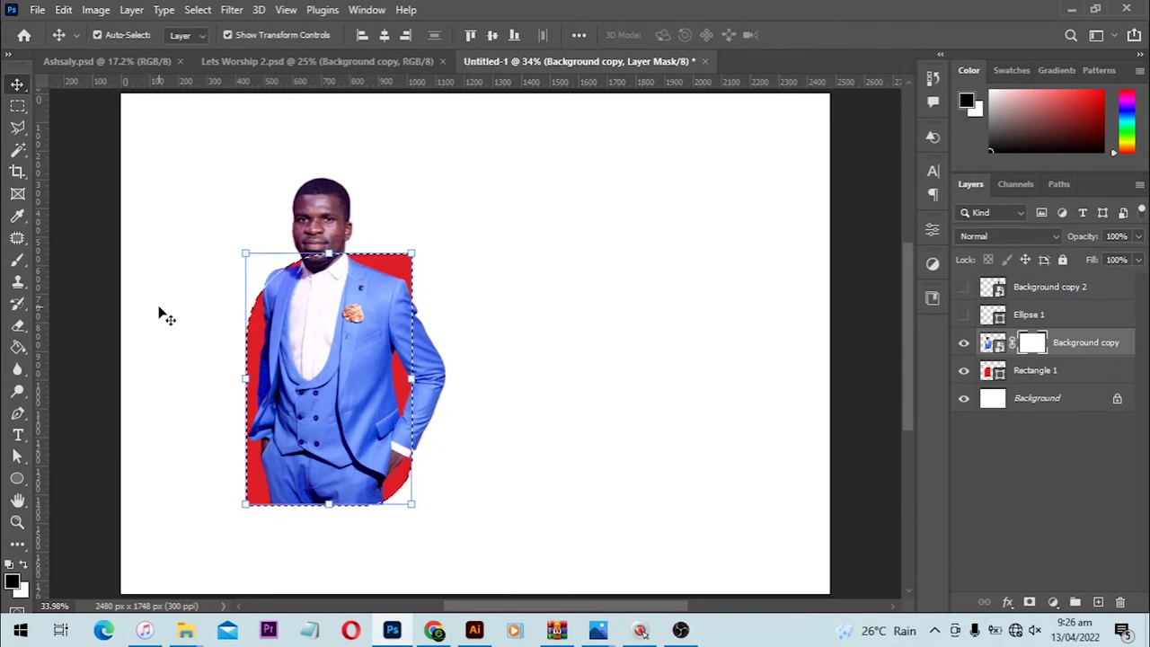
- Set up the regular Brush Tool at size 400, undoing a test stroke on the mask
click(17, 259)
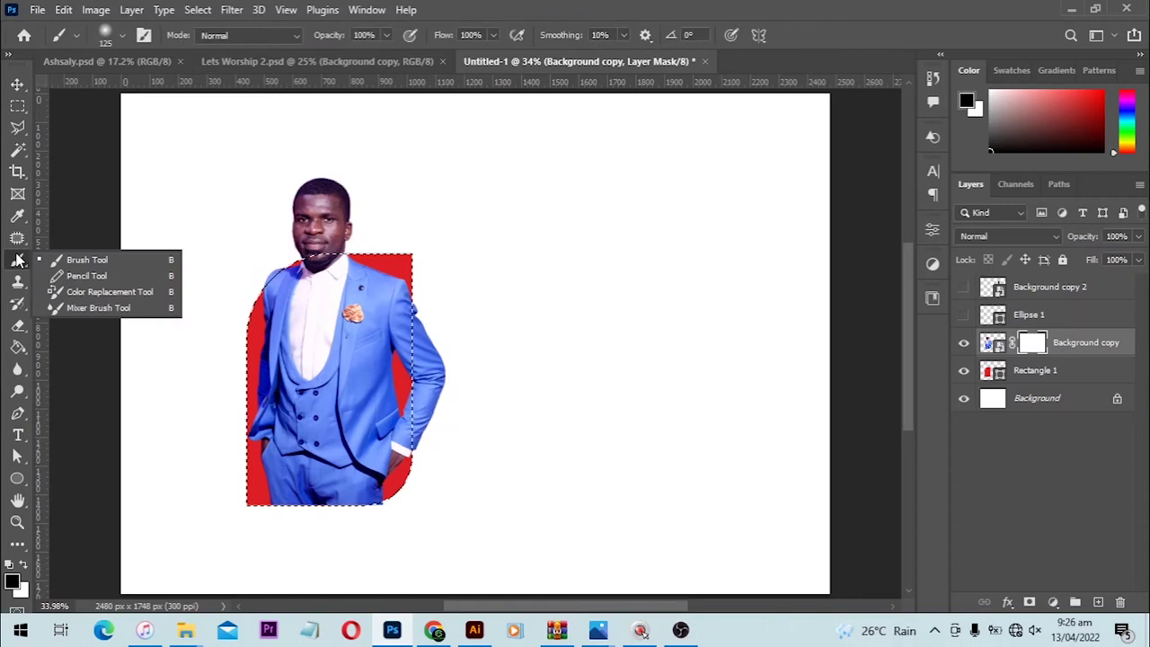
click(106, 261)
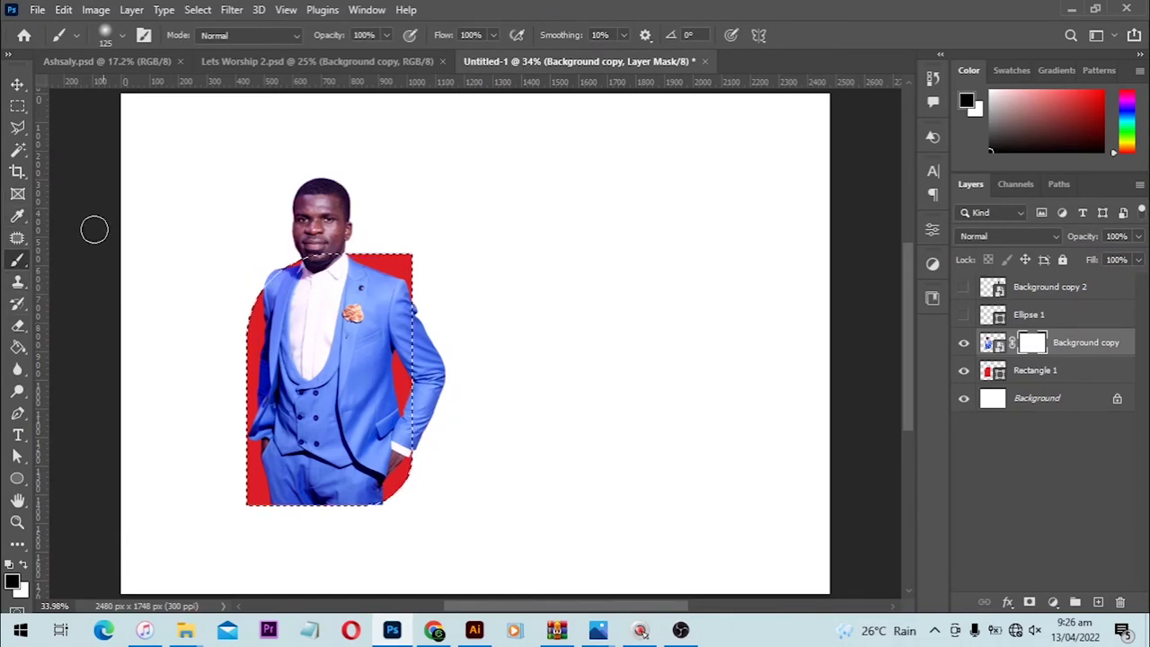
key(bracketright)
key(bracketright)
key(bracketright)
key(bracketright)
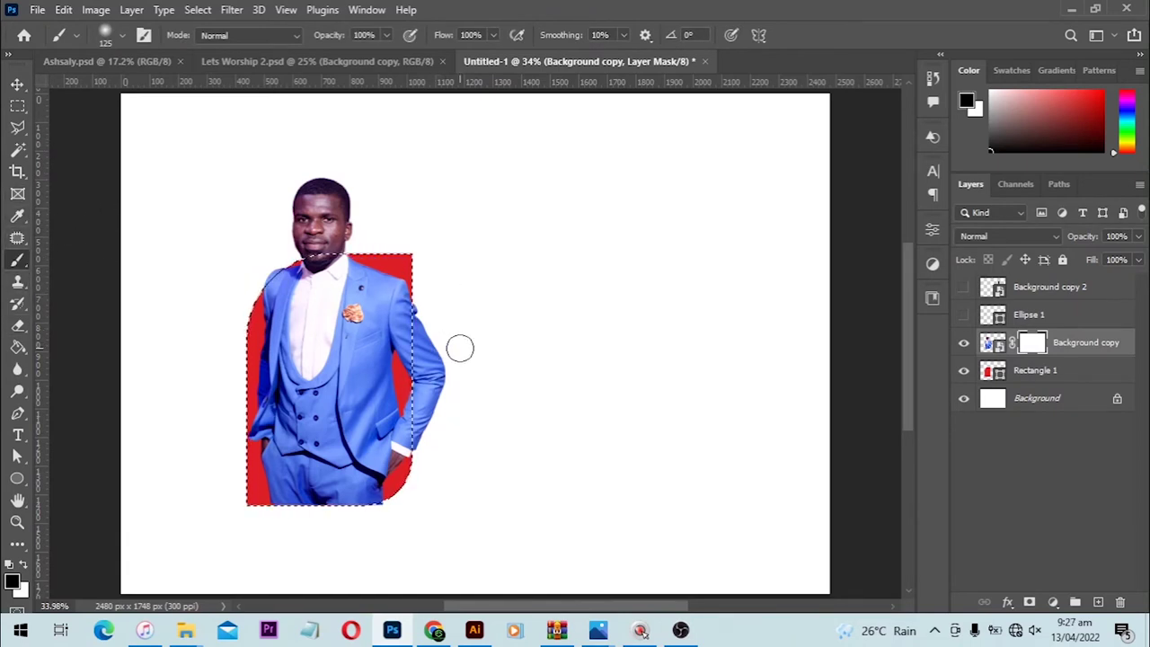
key(bracketright)
key(bracketright)
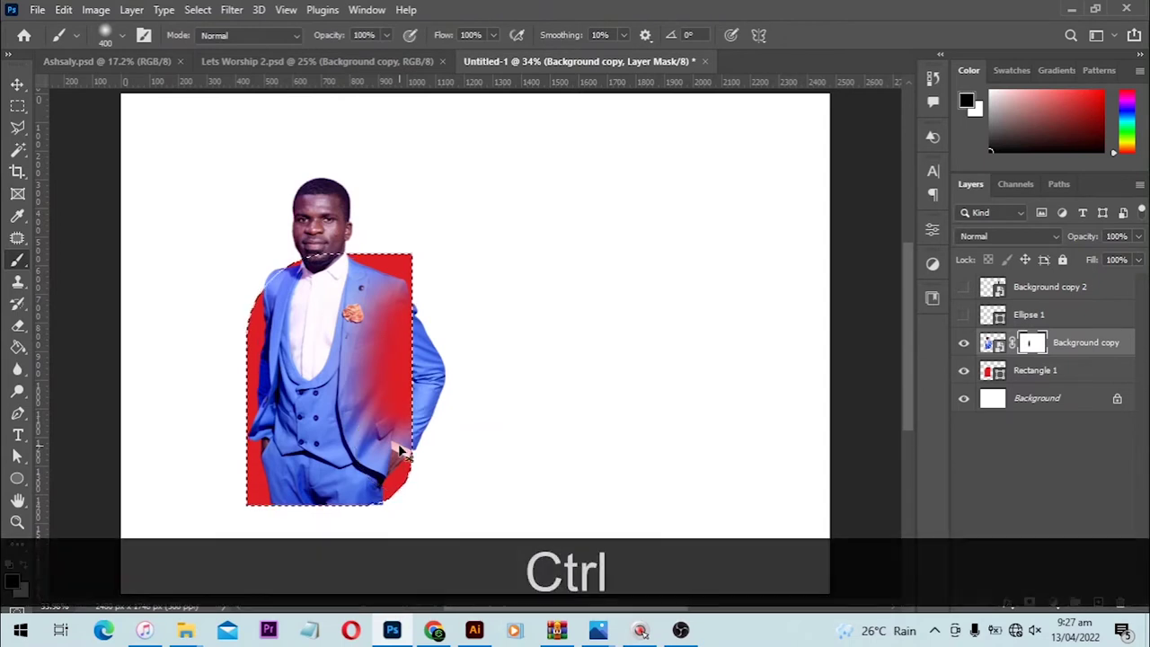
key(ctrl+z)
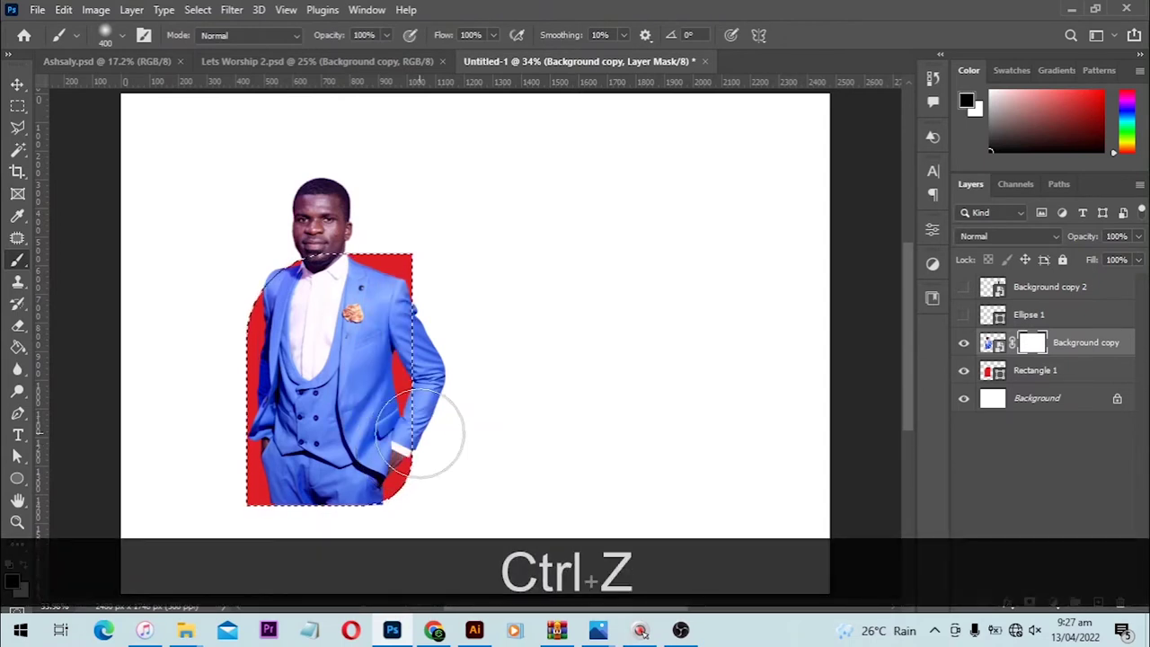
click(199, 10)
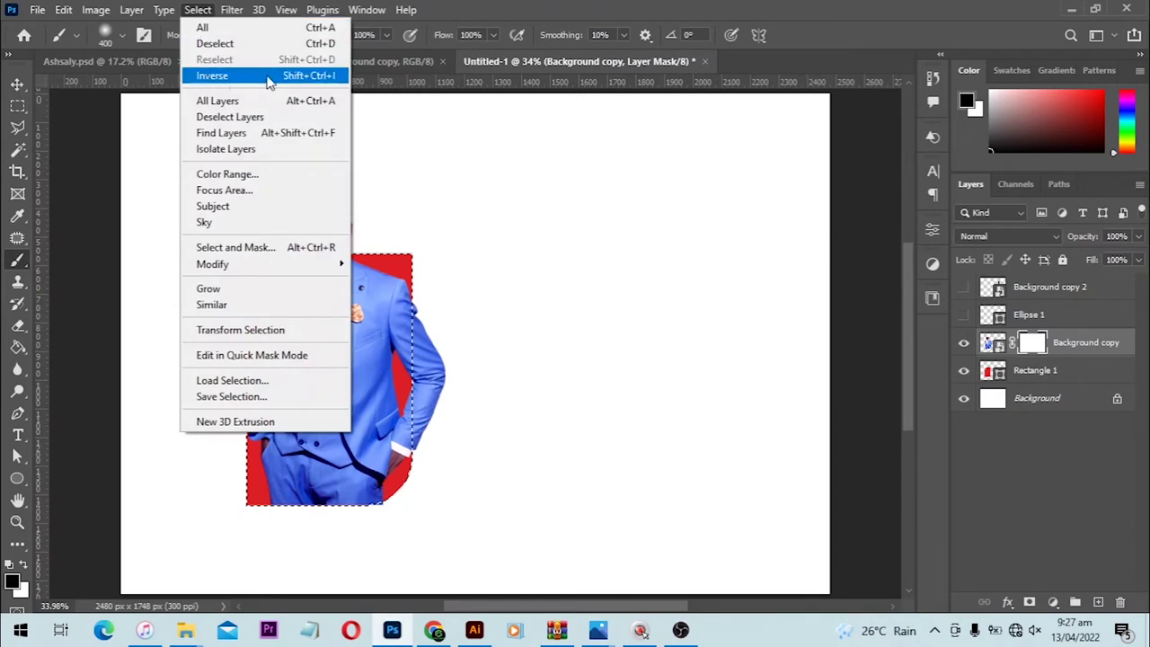
- Invert the selection and paint black over the sleeve, left edge and head outside the rectangle
click(297, 76)
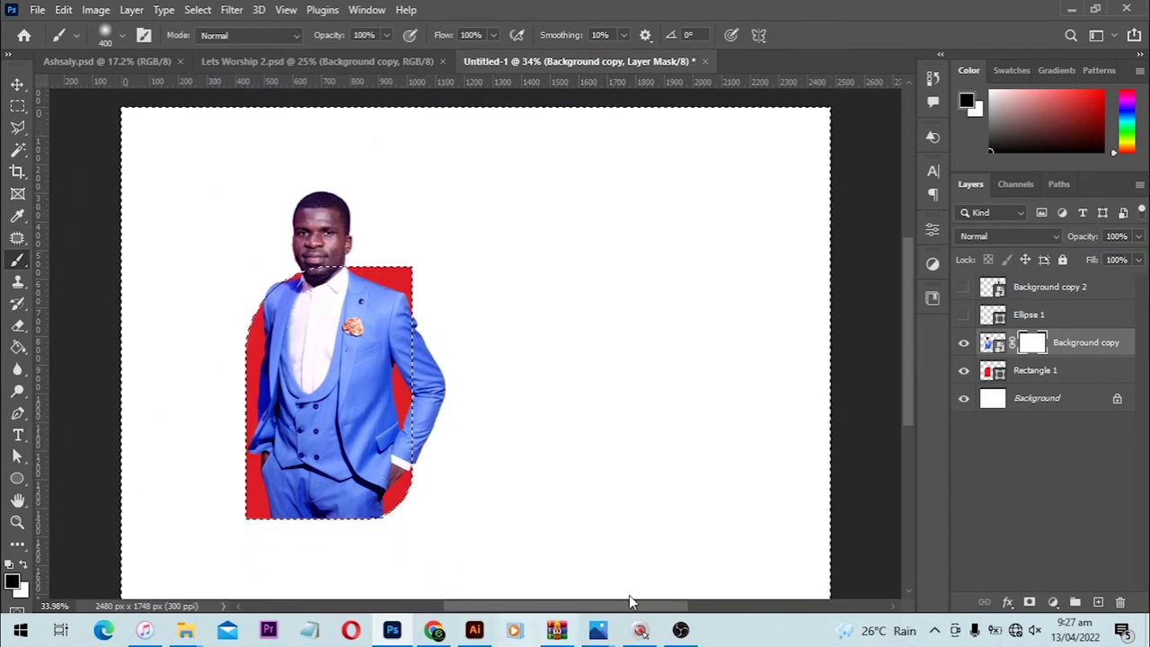
mouse_move(489, 337)
mouse_down()
mouse_move(442, 375)
mouse_move(436, 335)
mouse_move(407, 507)
mouse_move(445, 335)
mouse_move(409, 454)
mouse_up()
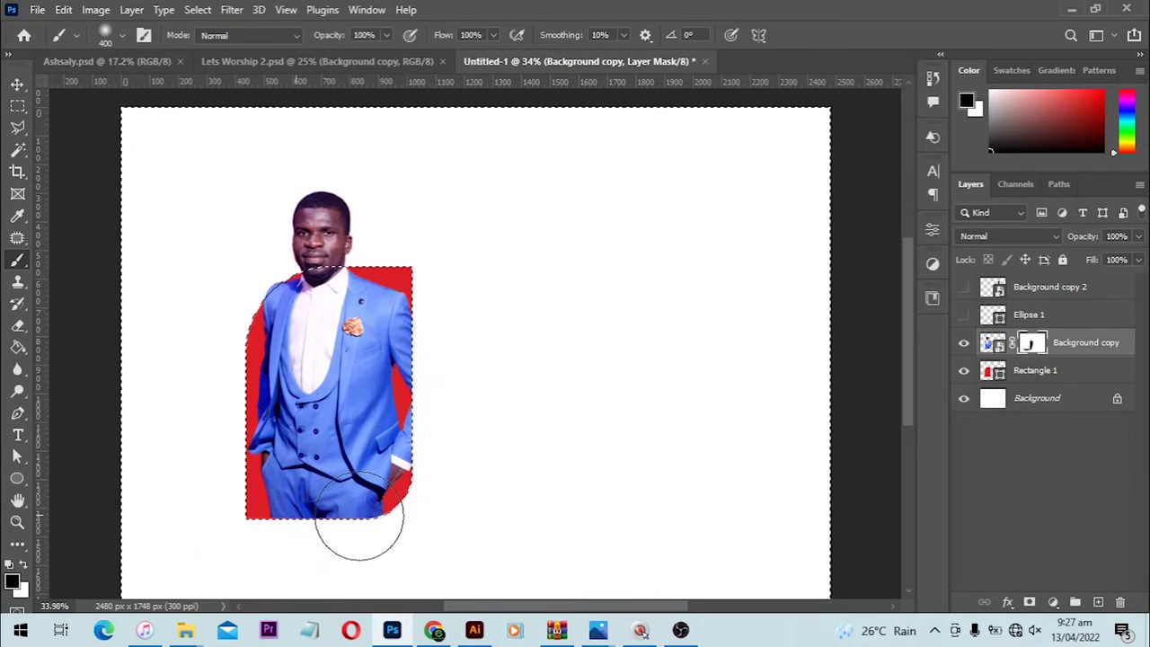
mouse_move(243, 440)
mouse_down()
mouse_move(218, 347)
mouse_move(247, 344)
mouse_up()
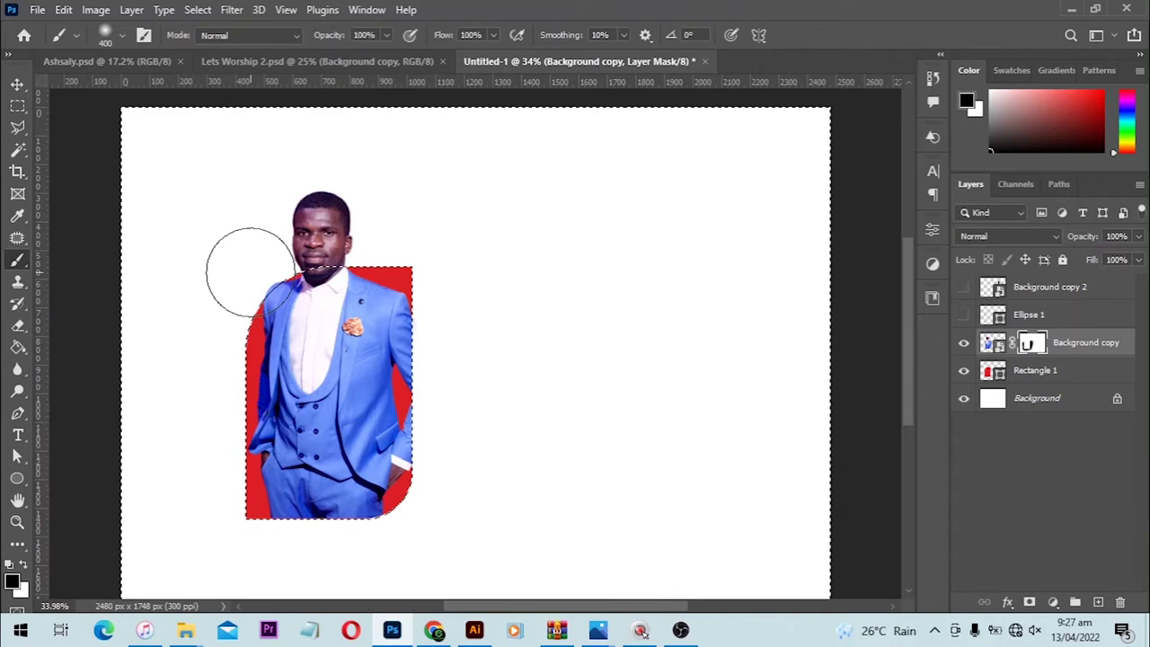
drag(303, 200, 380, 206)
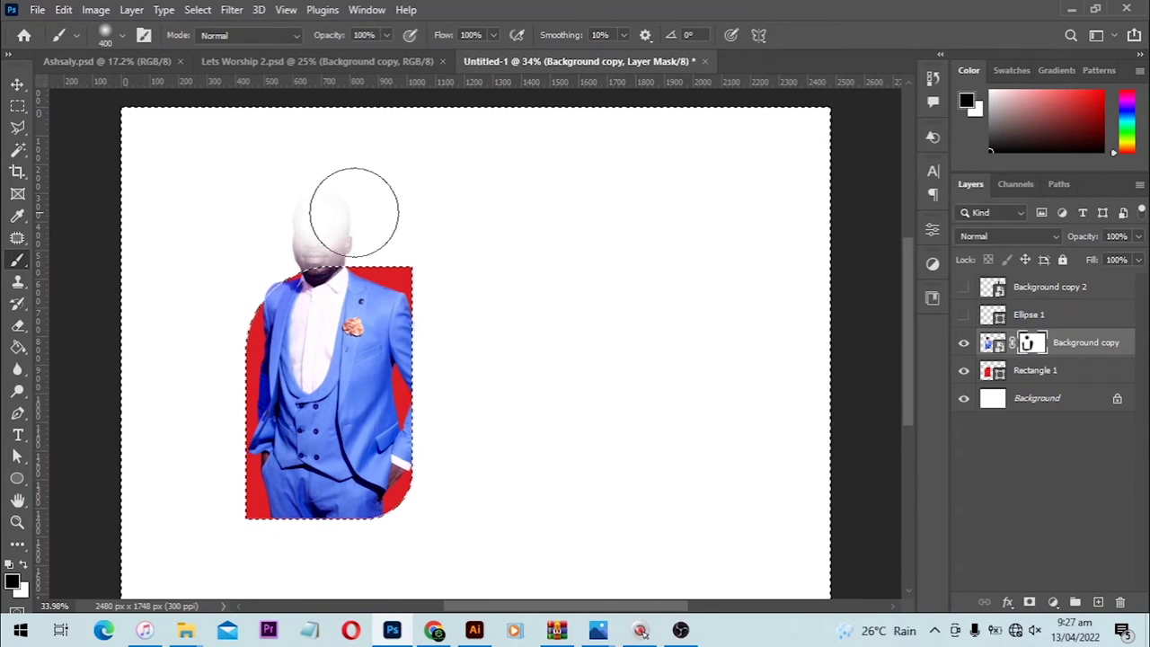
- Paint white to restore the faded head, then return to black with a size-250 brush
click(24, 564)
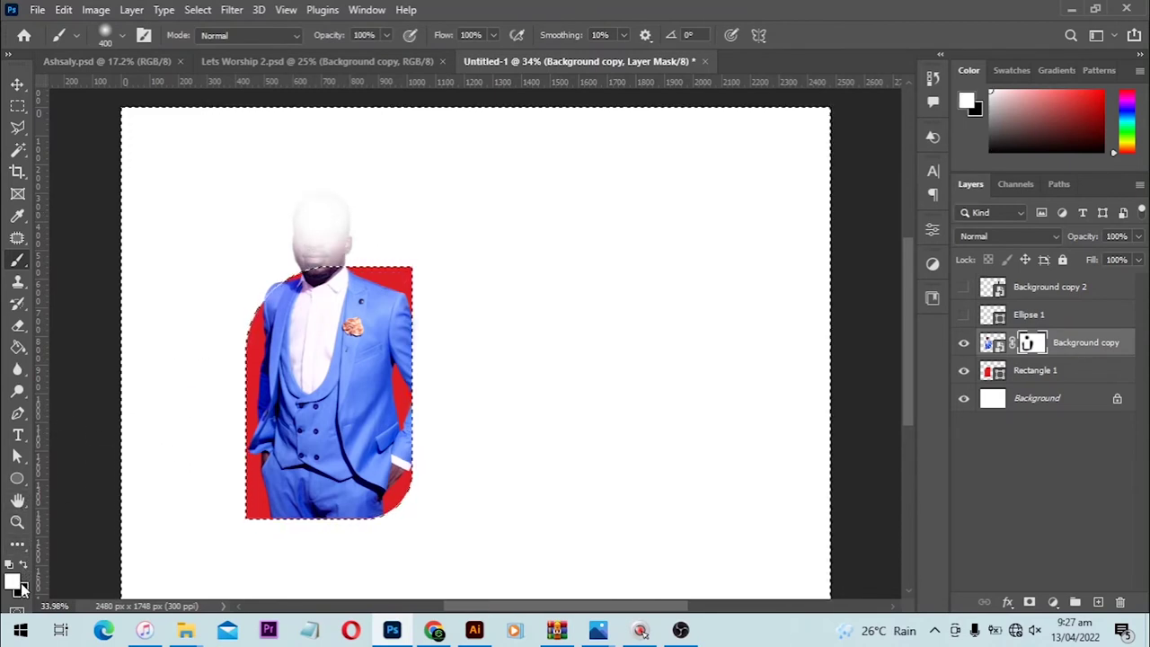
mouse_move(248, 167)
mouse_down()
mouse_move(306, 214)
mouse_move(315, 207)
mouse_move(314, 253)
mouse_move(315, 236)
mouse_move(328, 254)
mouse_move(306, 268)
mouse_move(312, 233)
mouse_move(334, 260)
mouse_up()
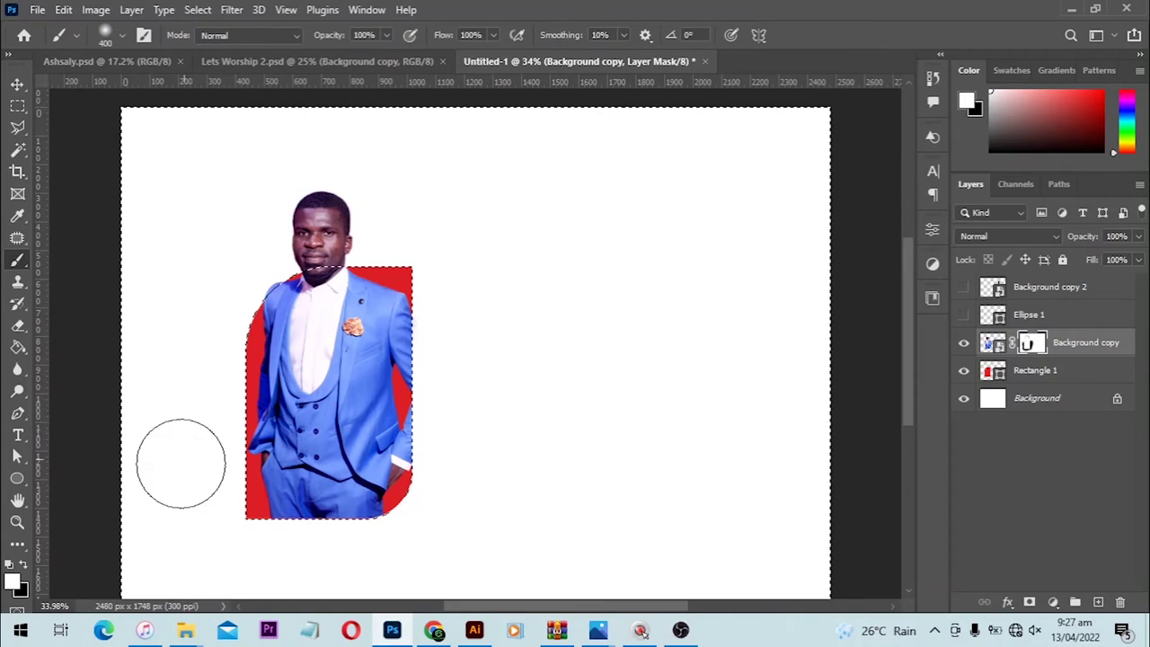
click(29, 564)
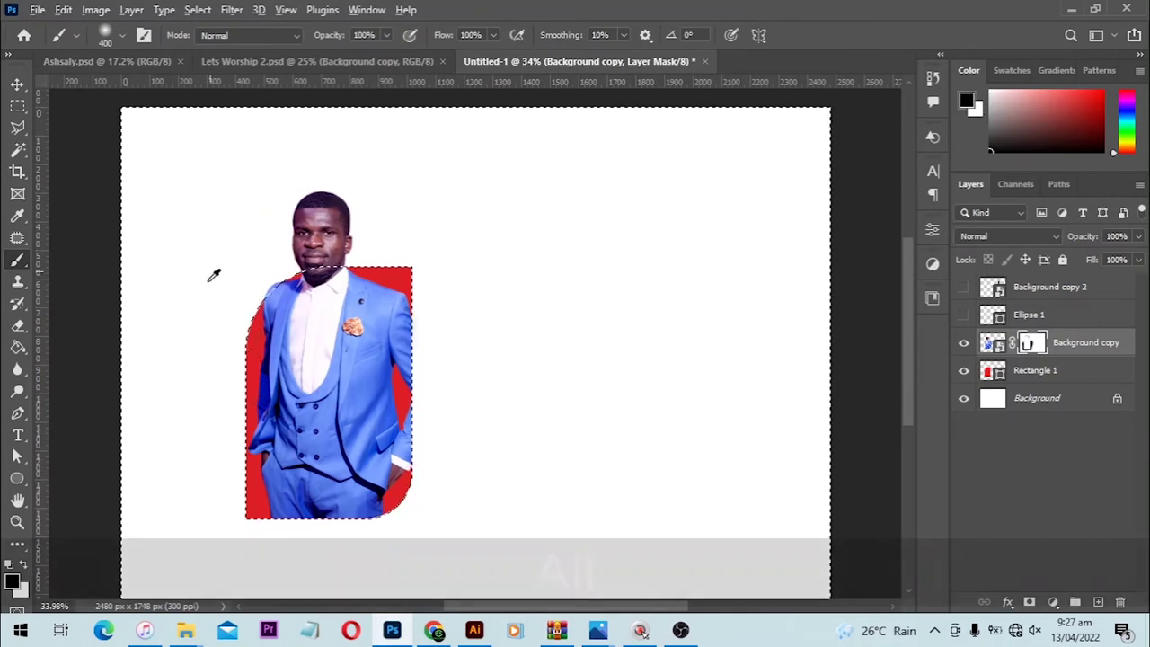
scroll(213, 275, up, 3)
scroll(300, 281, up, 3)
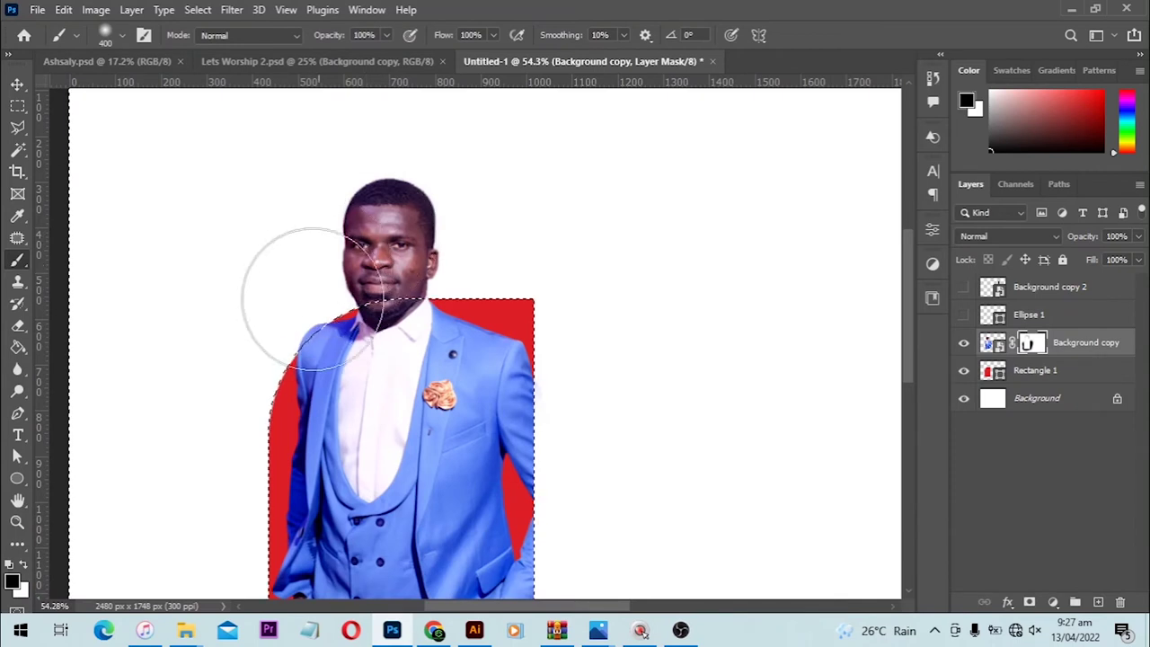
key(bracketleft)
key(bracketleft)
key(bracketleft)
key(bracketleft)
key(bracketleft)
key(bracketleft)
key(bracketleft)
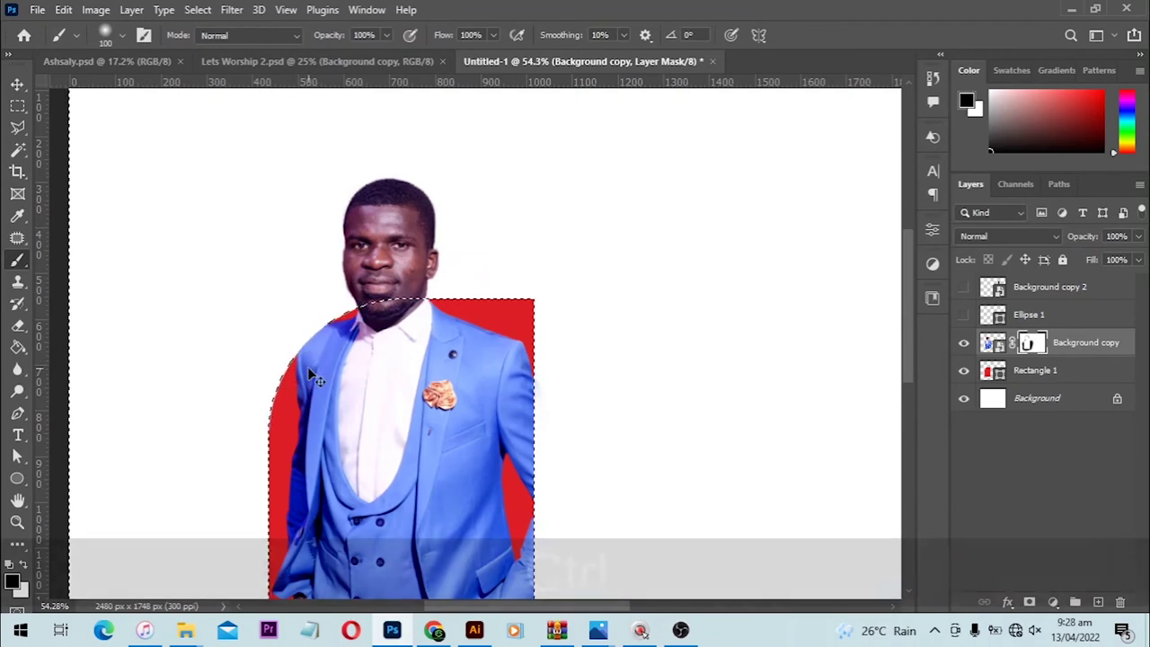
key(ctrl+0)
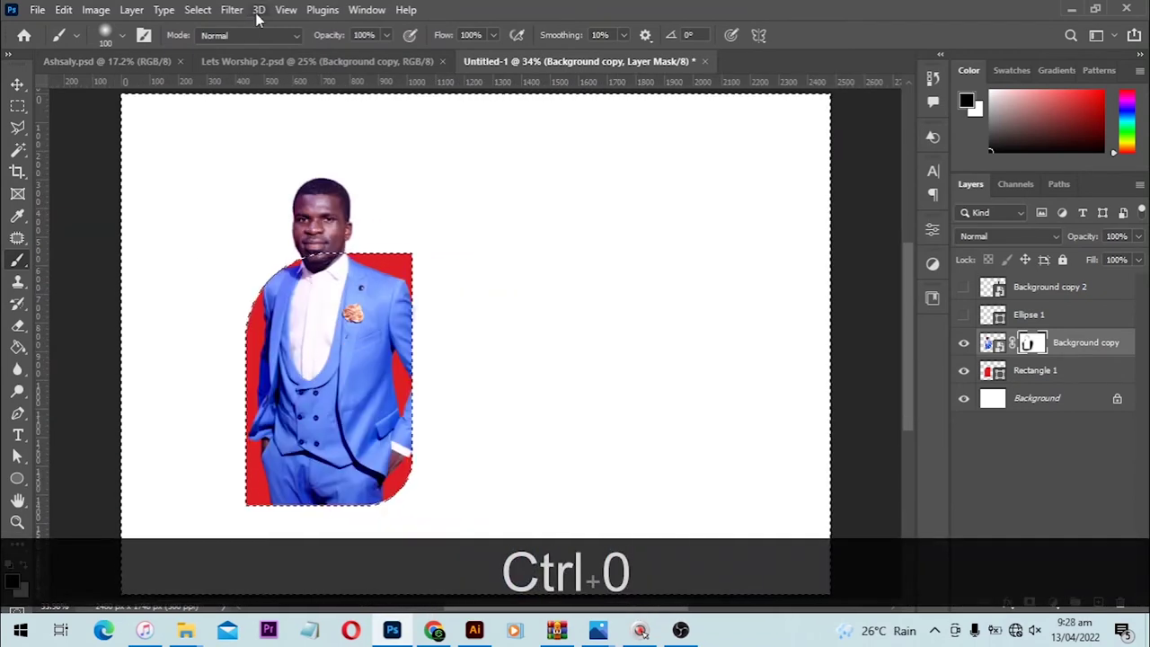
- Clear the selection and switch to the Move tool, deselecting the Background copy layer
click(196, 10)
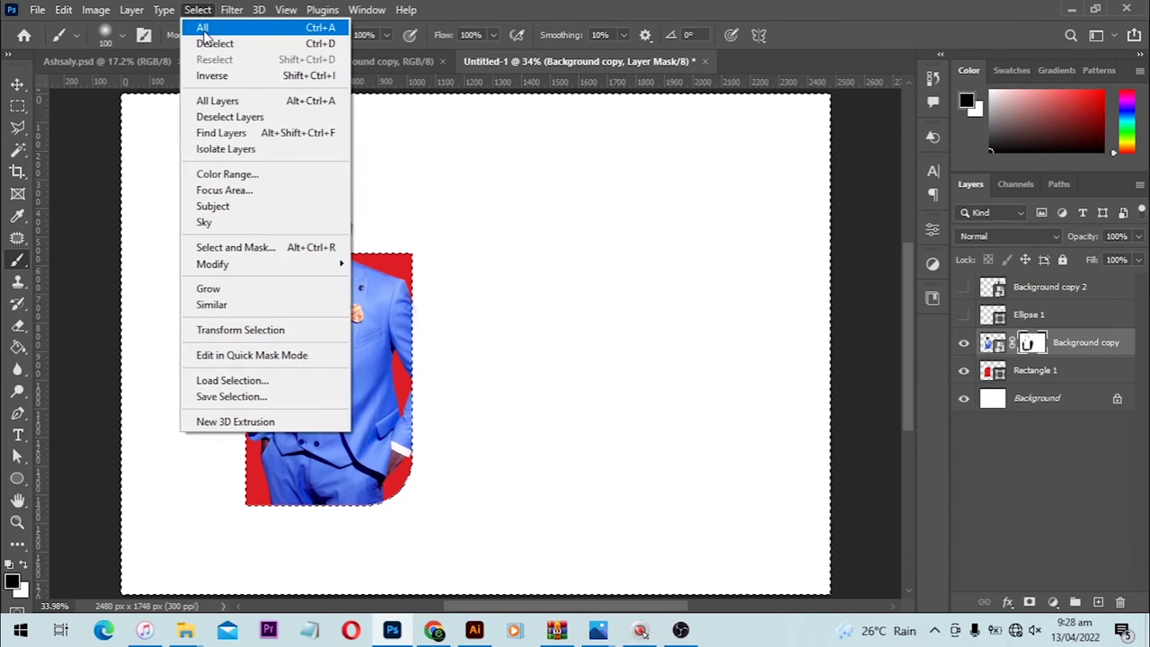
click(227, 46)
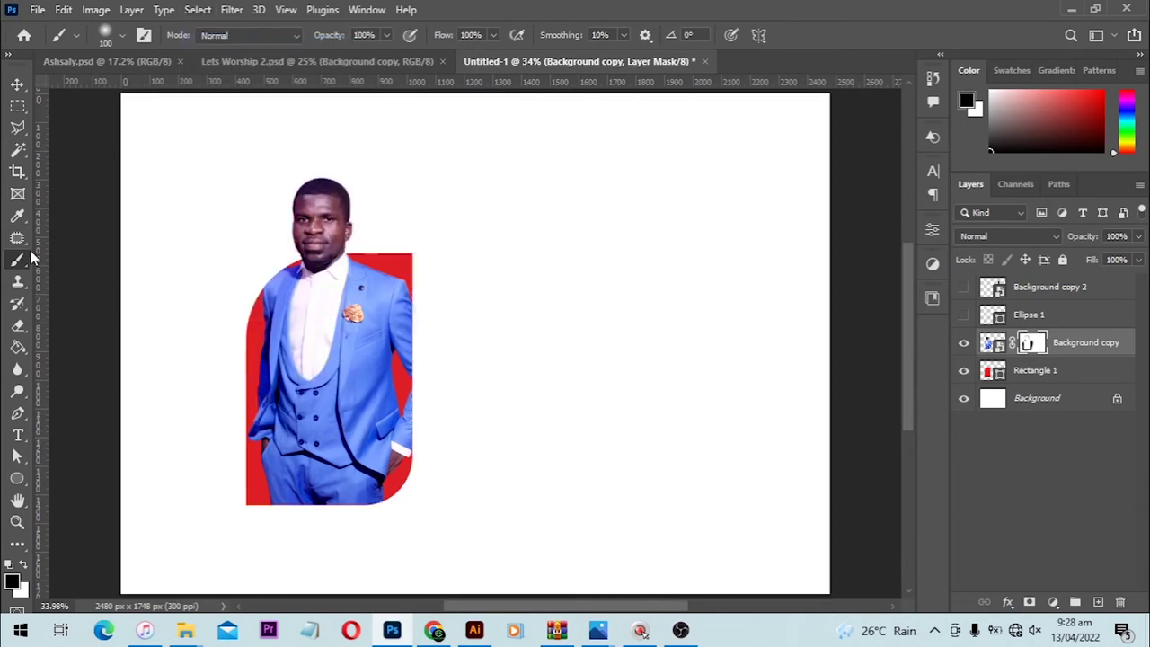
click(17, 83)
click(570, 243)
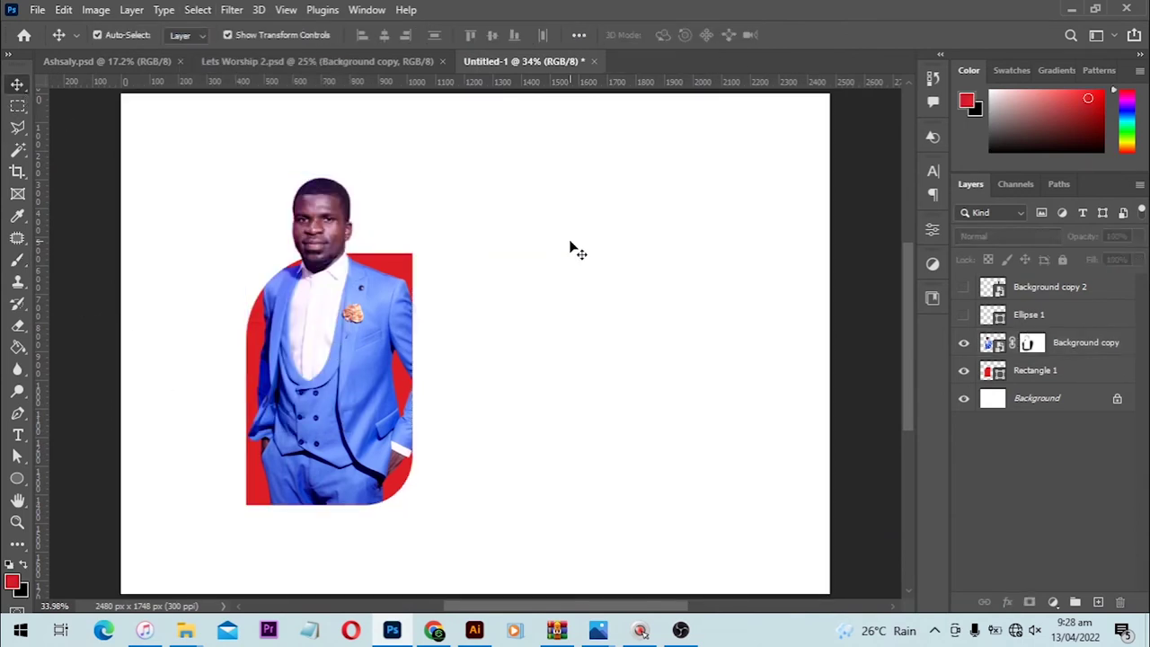
- Toggle the Background copy layer mask off and on, leaving it disabled
shift+click(1042, 349)
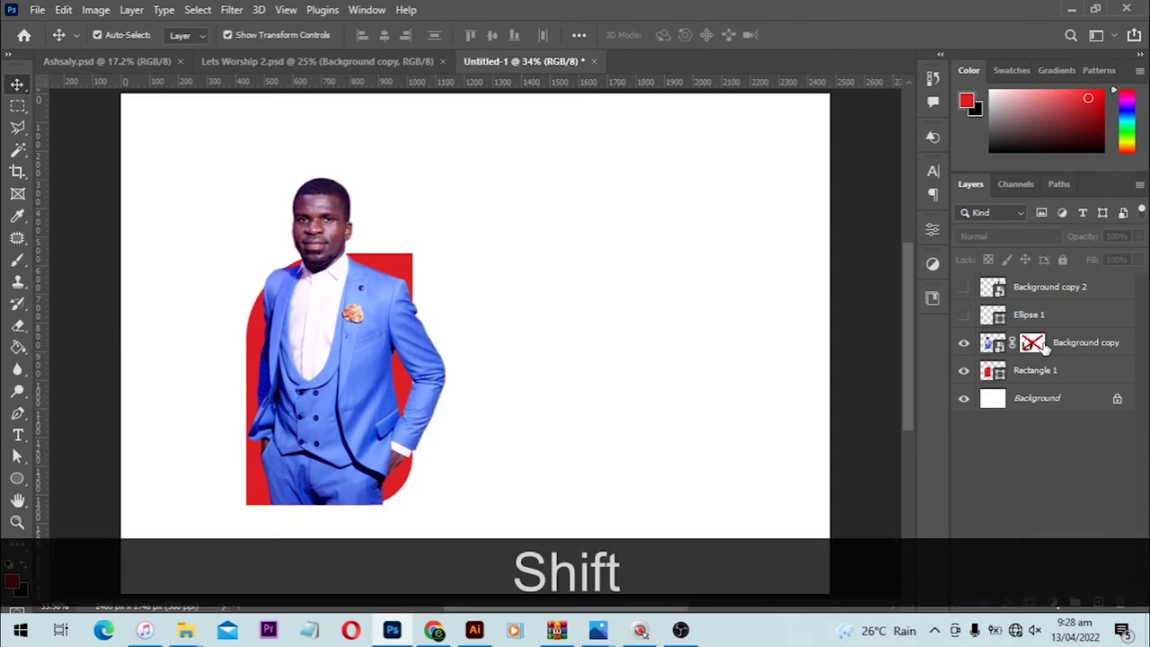
shift+click(1037, 347)
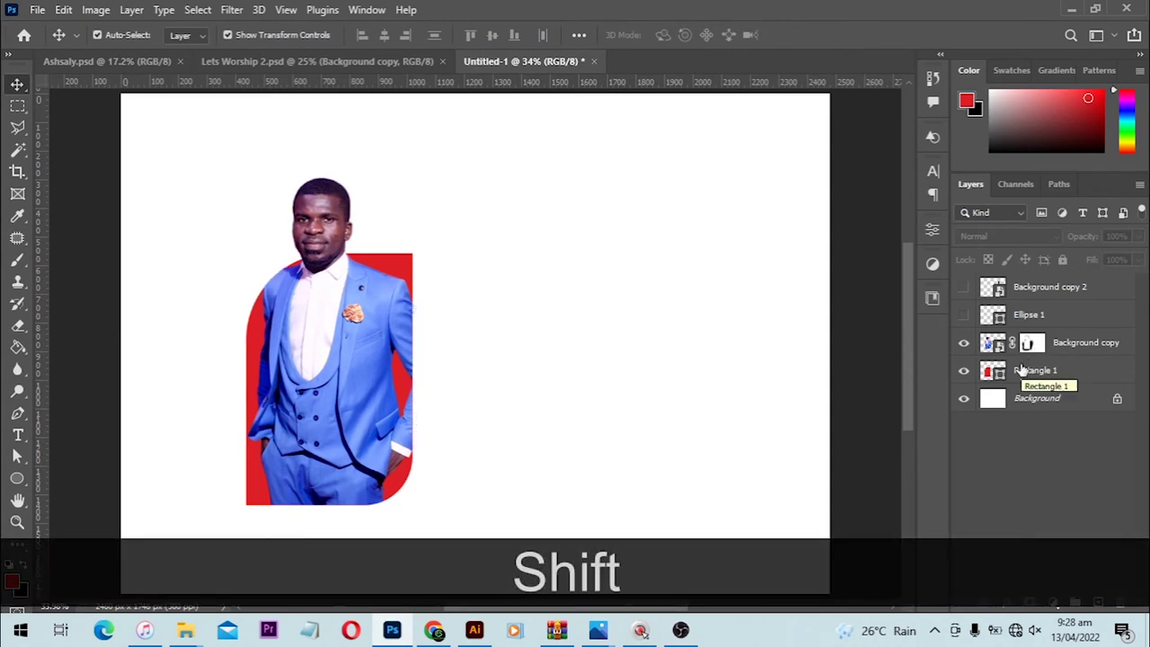
shift+click(1031, 346)
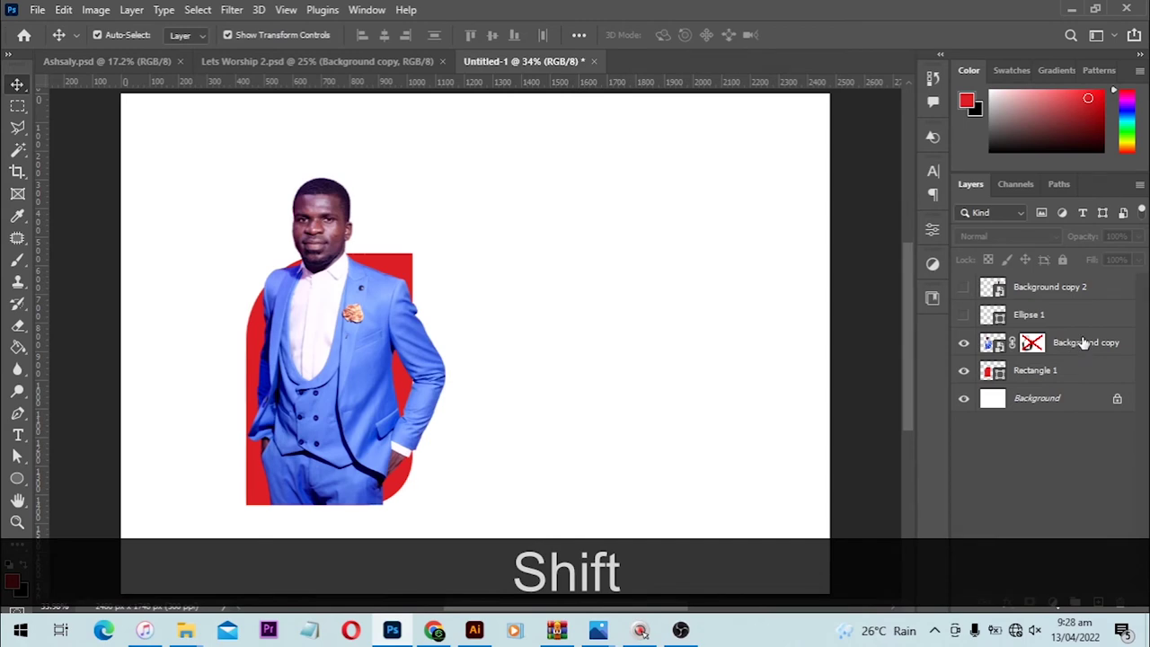
- Clip the portrait to the Rectangle 1 shape, then release the clipping mask
right_click(1084, 344)
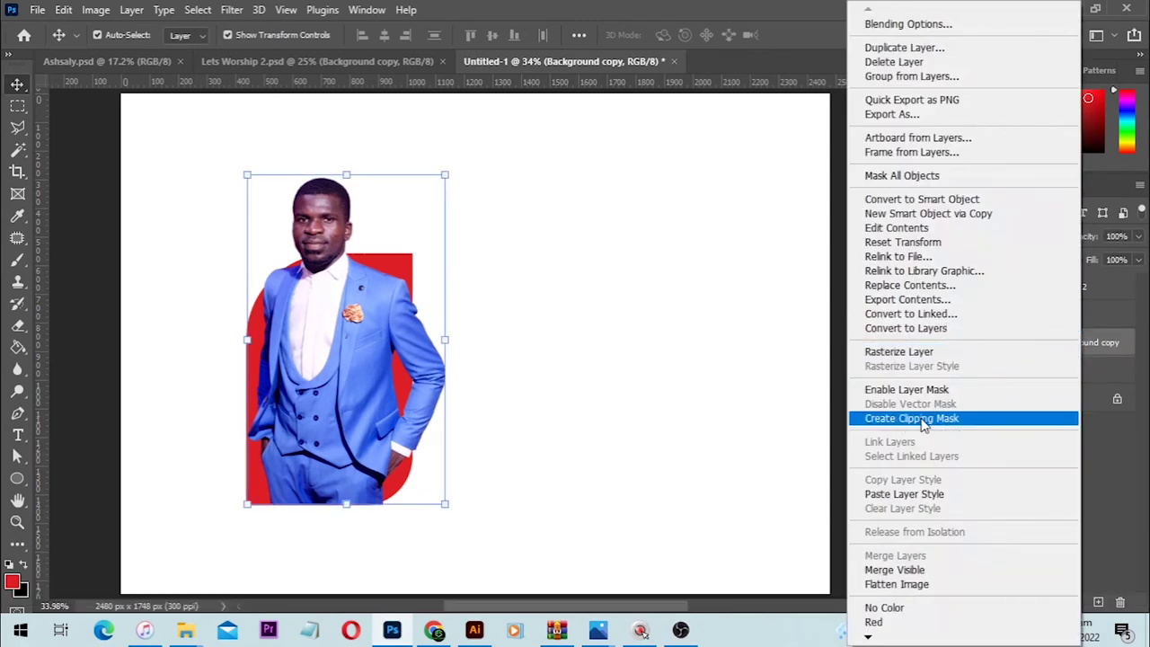
click(926, 420)
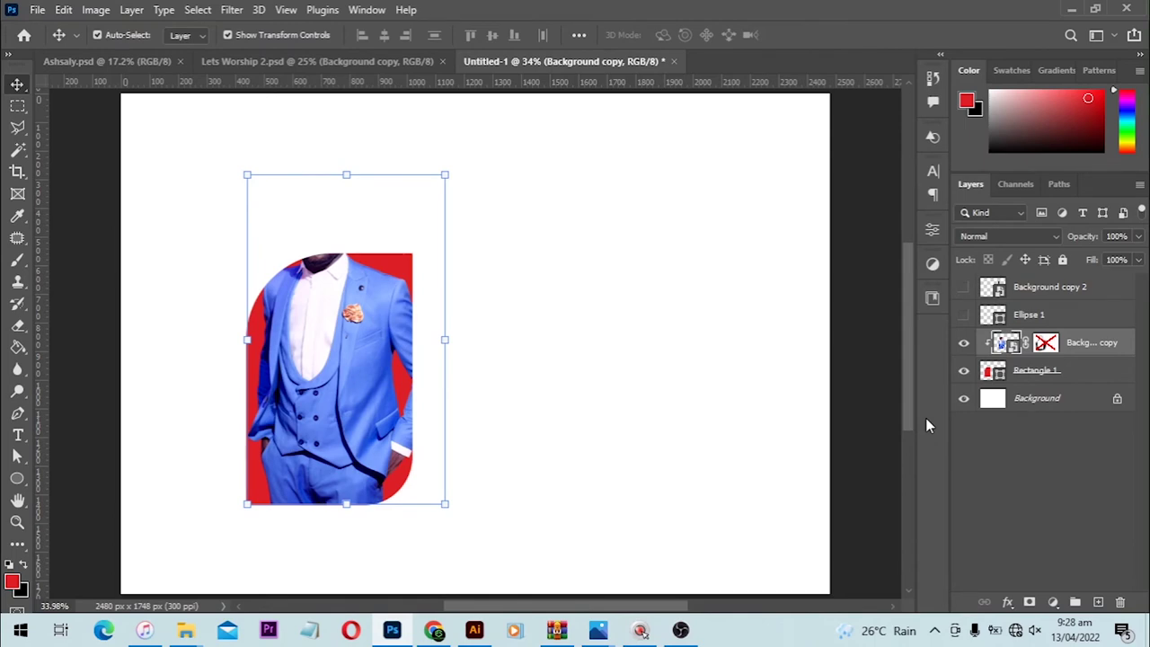
right_click(1093, 350)
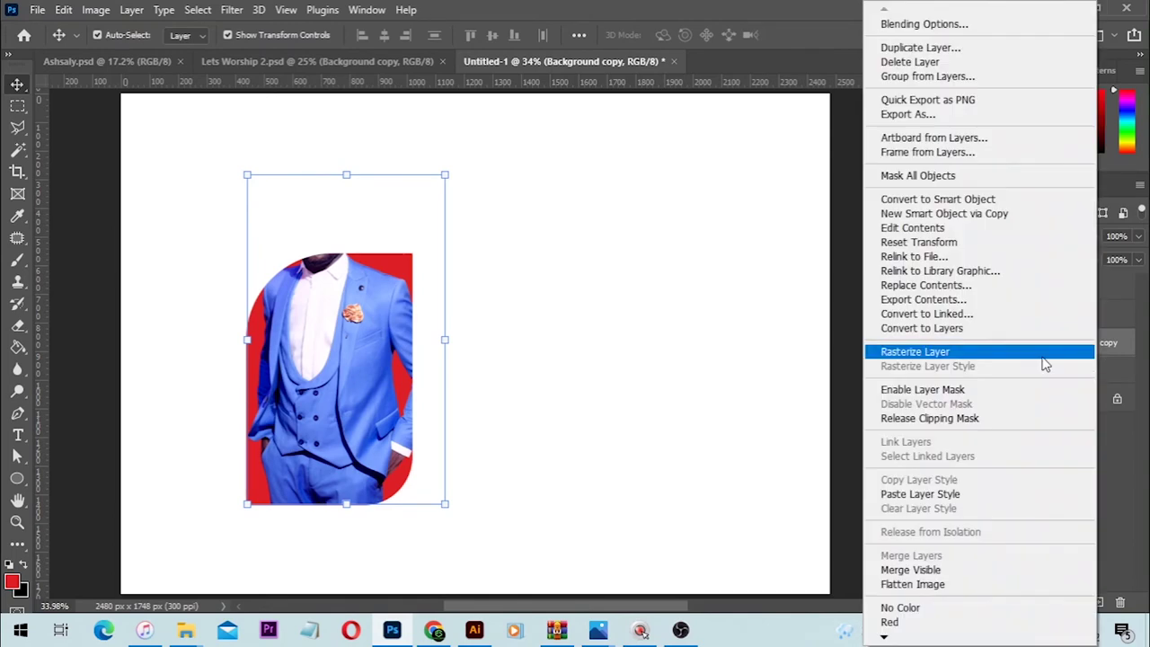
click(929, 419)
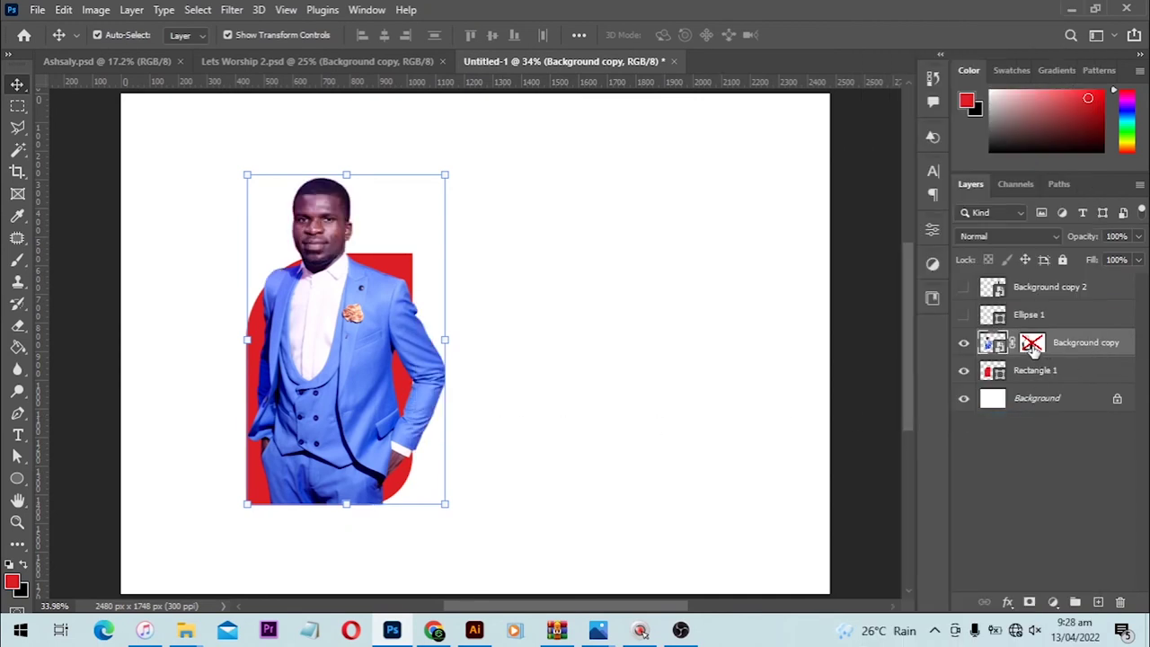
- Re-enable the Background copy mask and show Ellipse 1 and Background copy 2
shift+click(1032, 347)
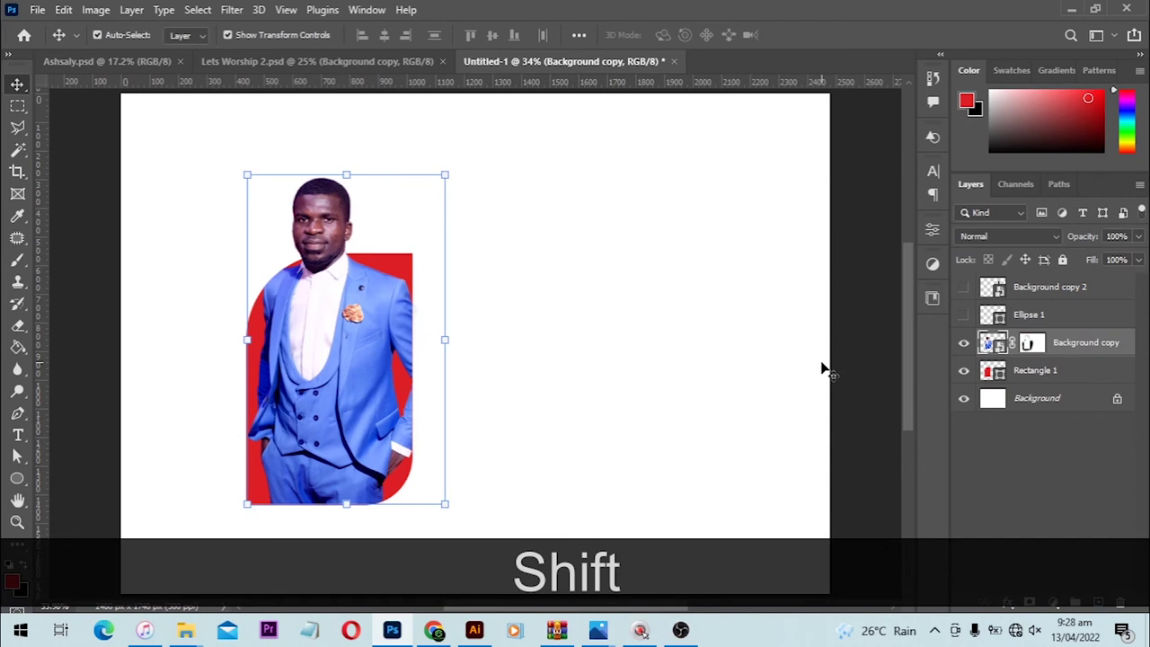
click(963, 315)
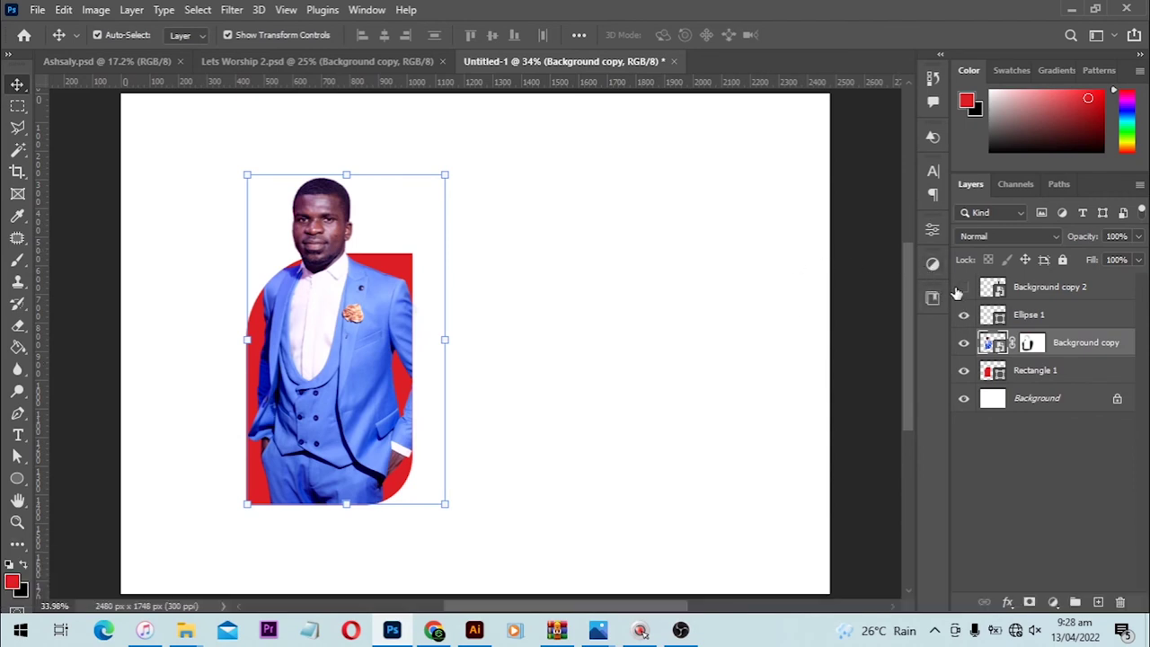
click(963, 286)
- Add a blank white layer mask to Background copy 2
click(647, 331)
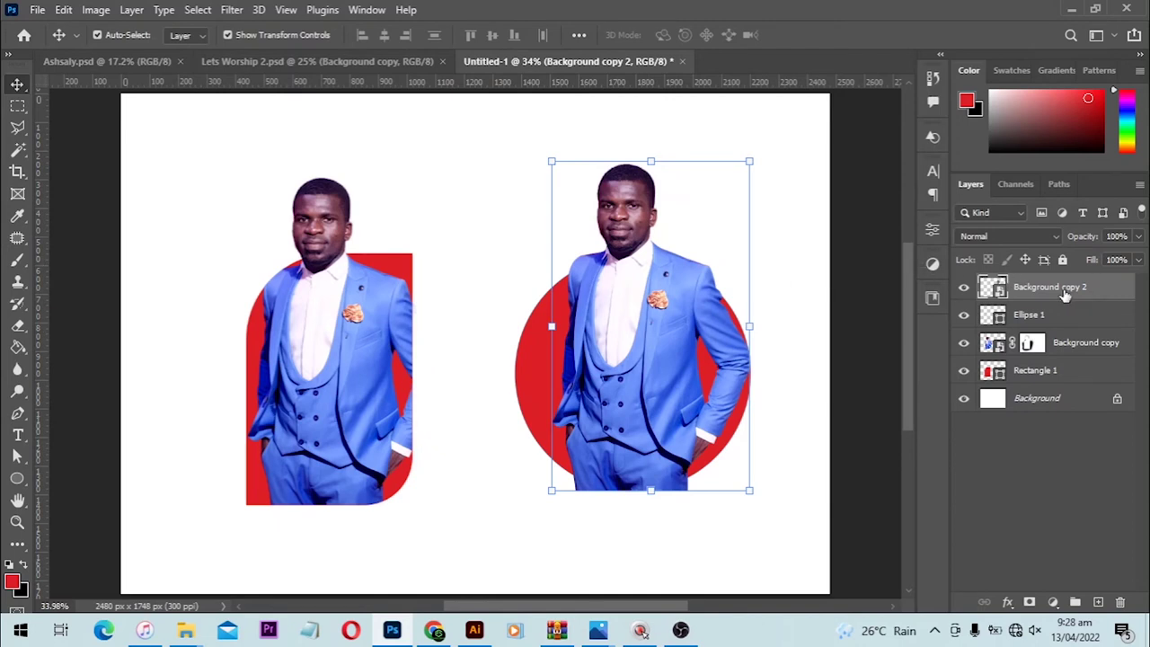
click(1029, 601)
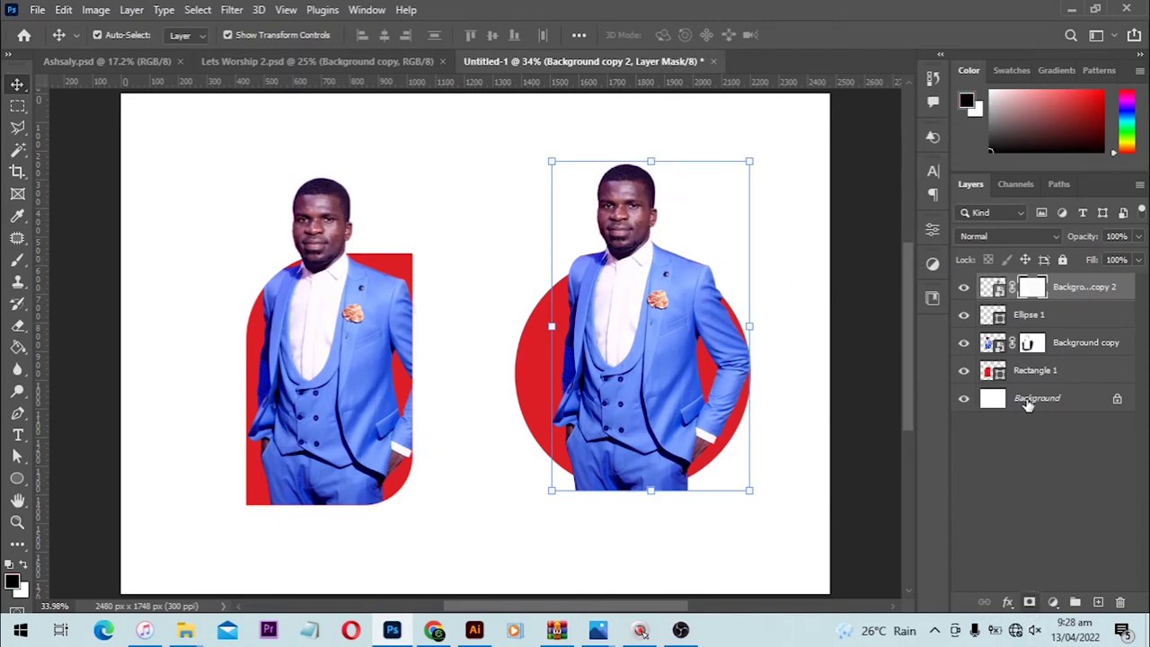
click(993, 288)
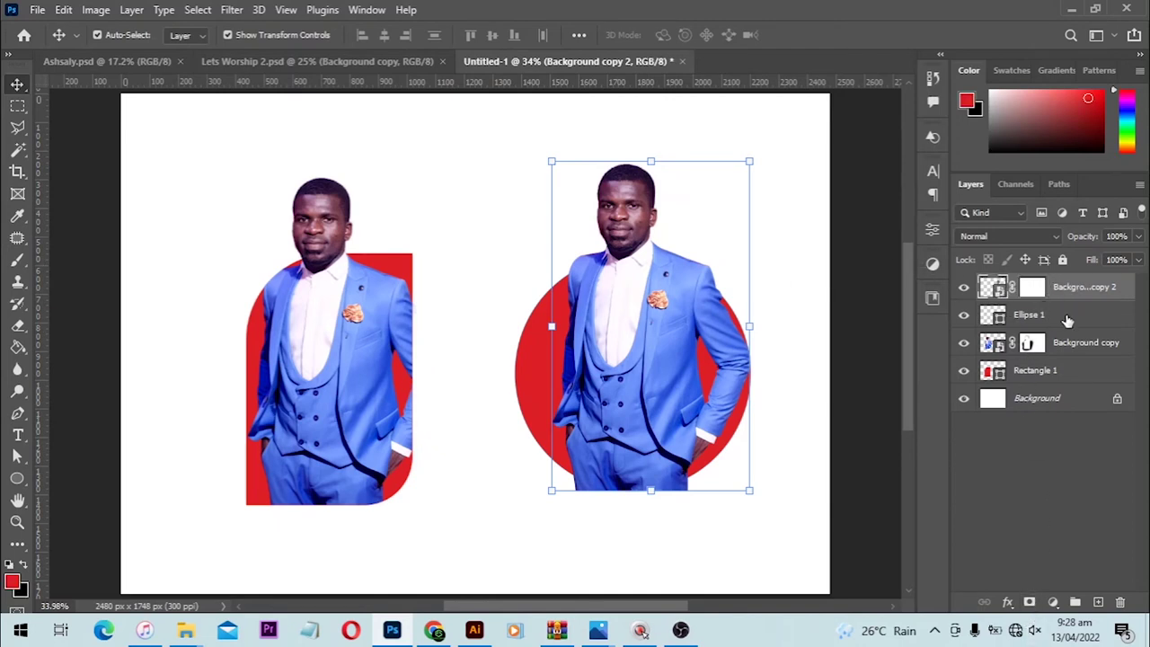
click(1021, 307)
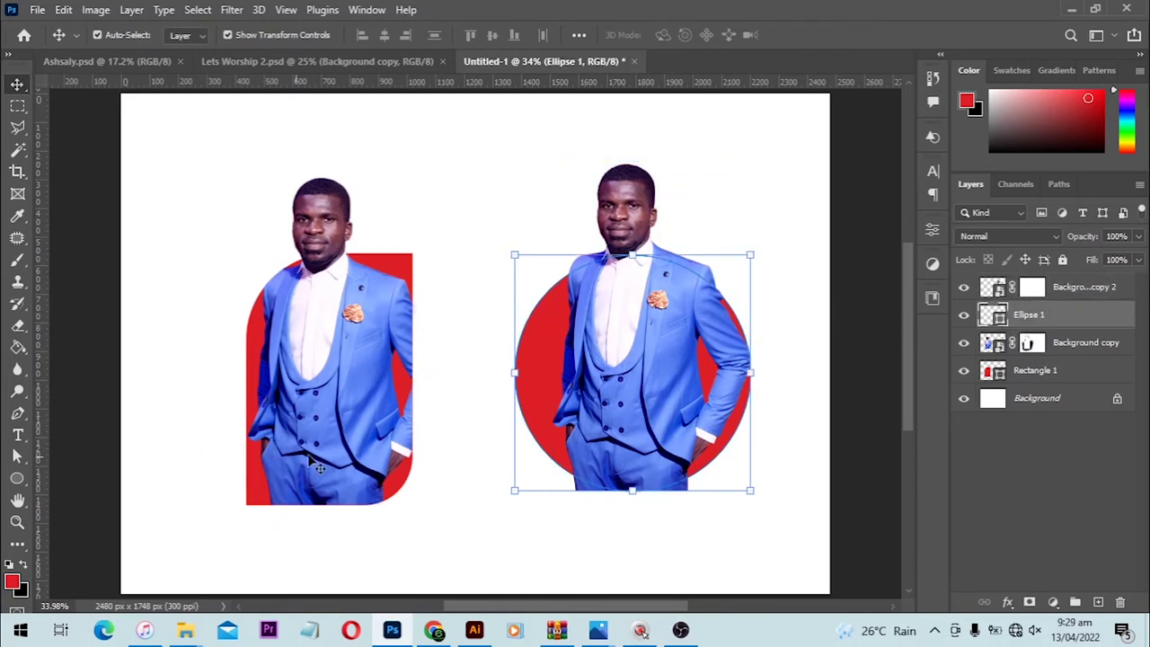
- Load the Ellipse 1 circle as a selection, invert it, and target Background copy 2's mask
key(ctrl)
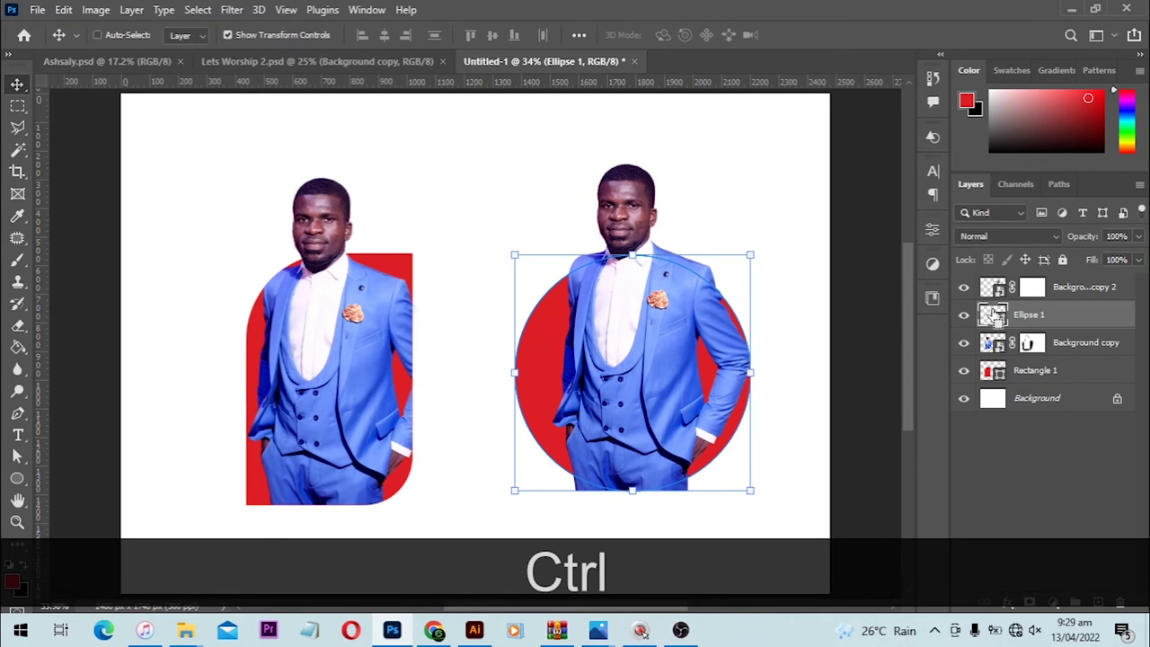
ctrl+click(993, 314)
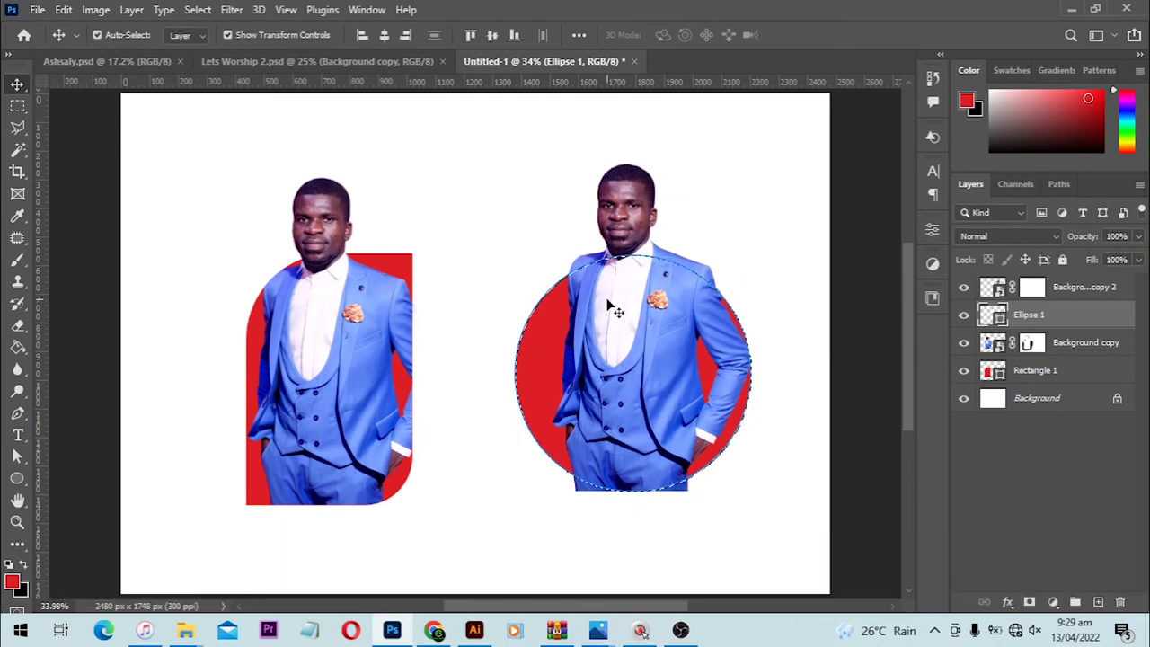
click(198, 9)
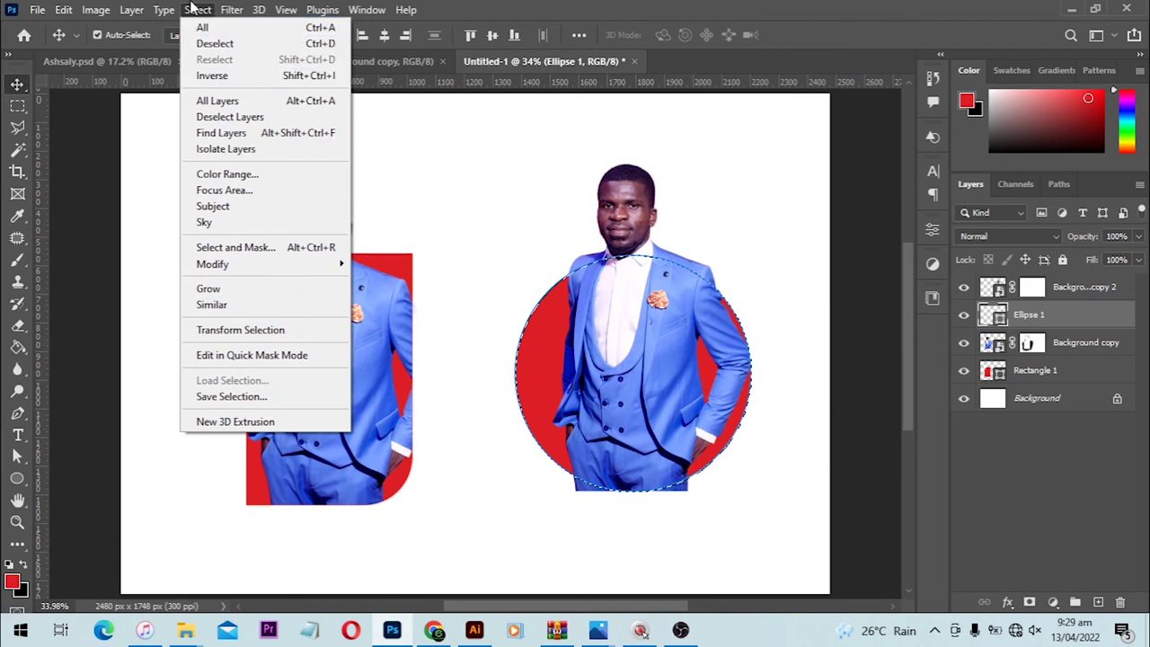
click(225, 75)
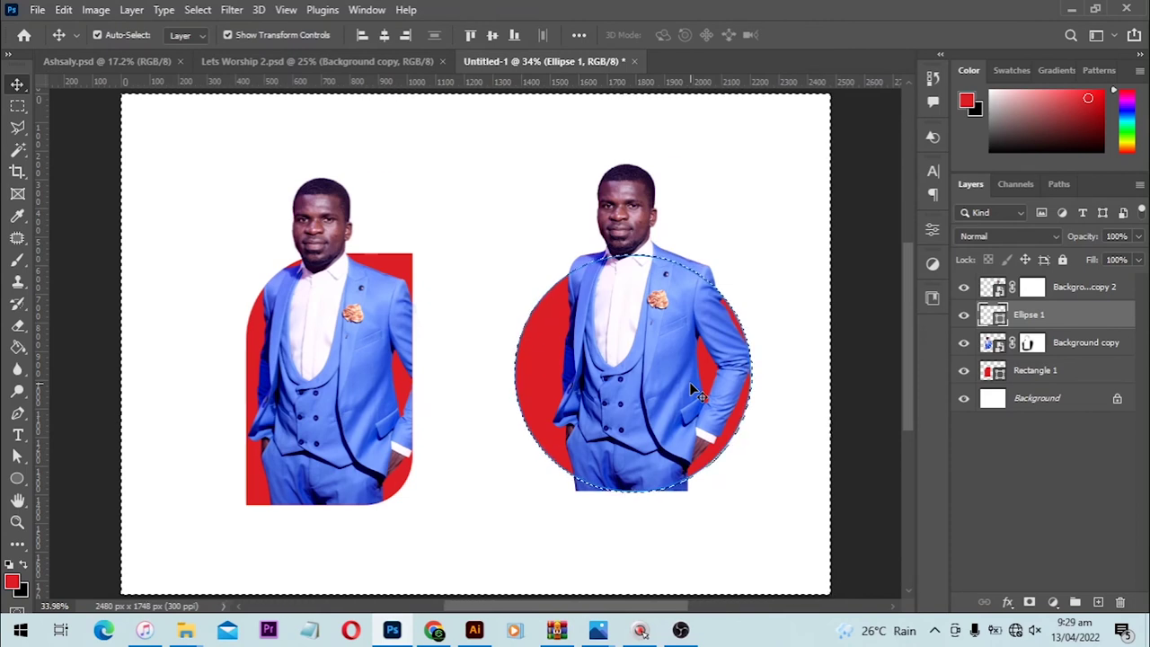
click(1031, 290)
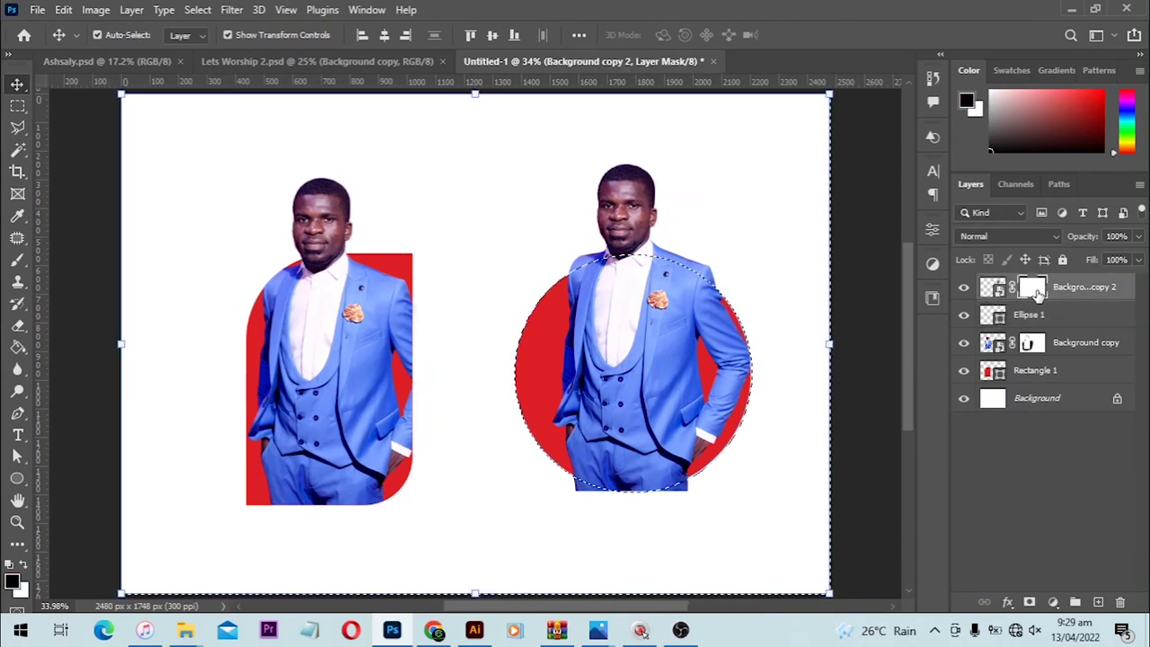
- With a size-300 black brush, mask the trousers and lower-right overhang outside the circle
click(17, 259)
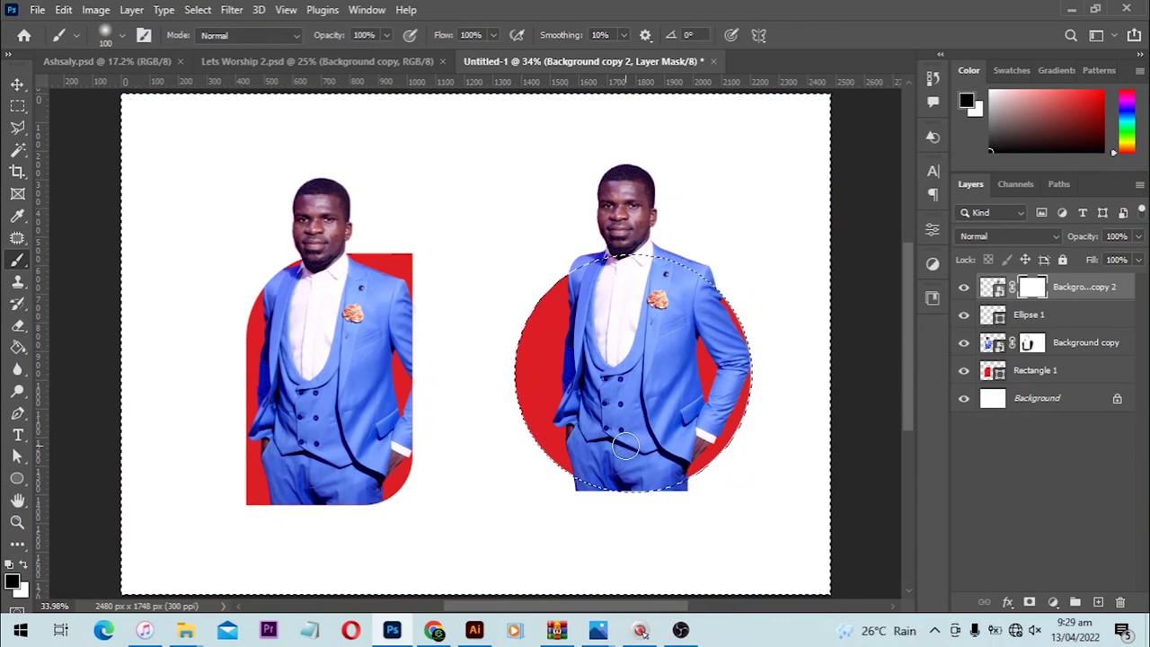
key(bracketright)
key(bracketright)
key(bracketright)
key(bracketright)
key(bracketright)
key(bracketright)
mouse_move(569, 485)
mouse_down()
mouse_move(632, 492)
mouse_move(726, 482)
mouse_up()
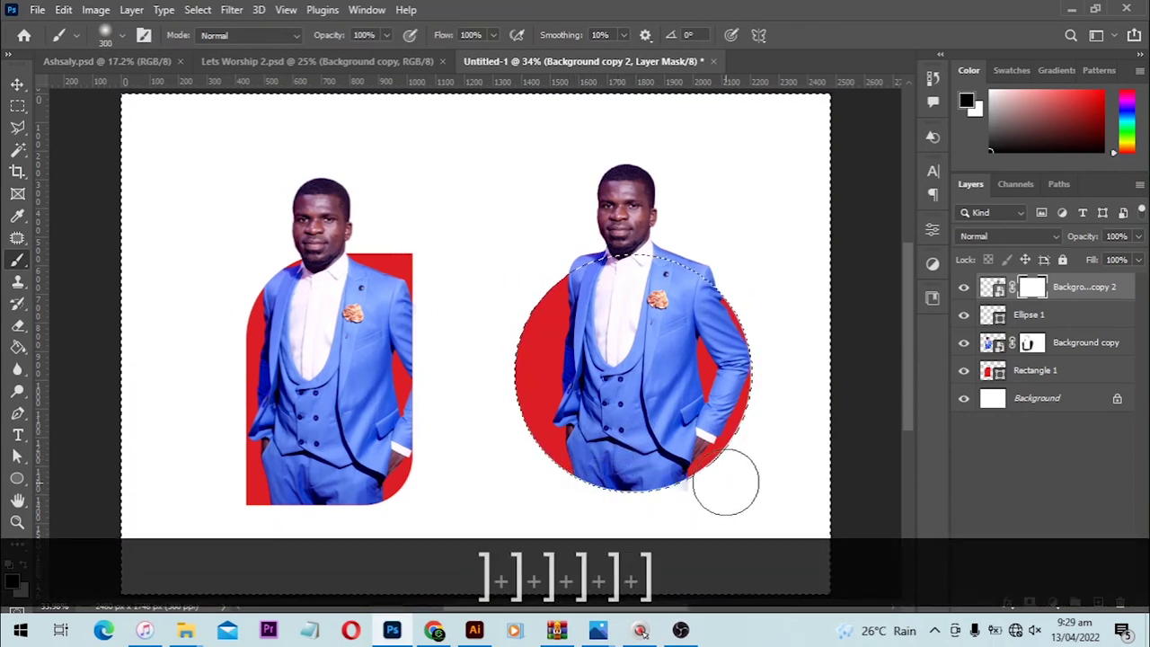
mouse_move(753, 314)
mouse_down()
mouse_move(719, 461)
mouse_move(627, 496)
mouse_up()
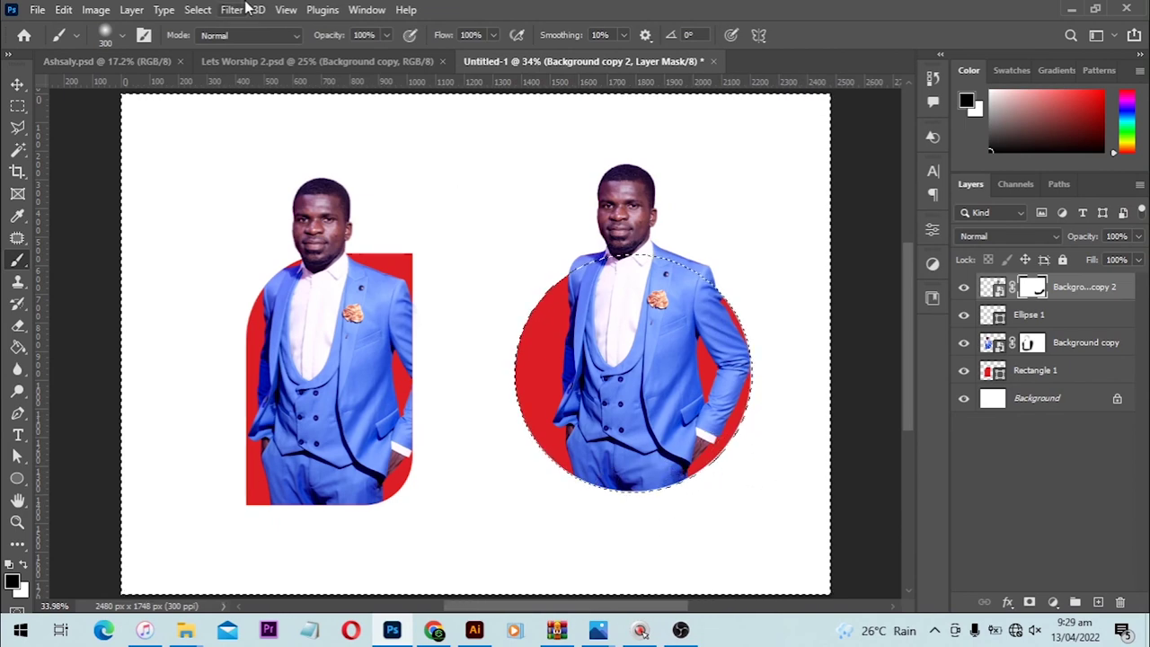
- Clear the selection and switch to the Move tool, deselecting Background copy 2
click(197, 9)
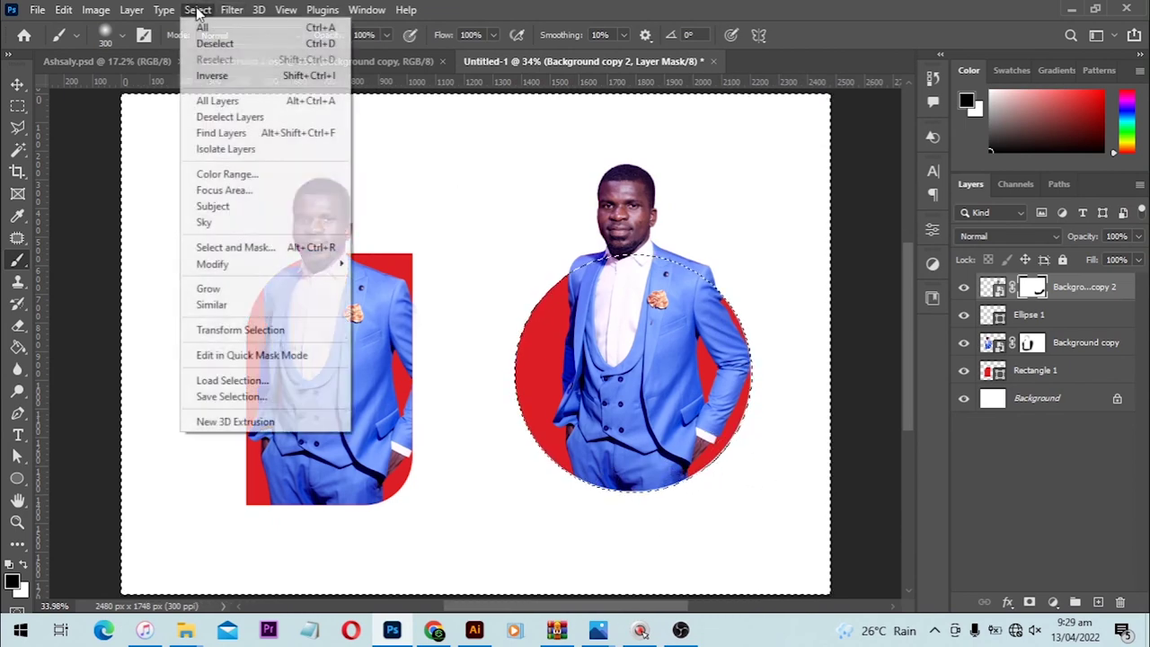
click(241, 44)
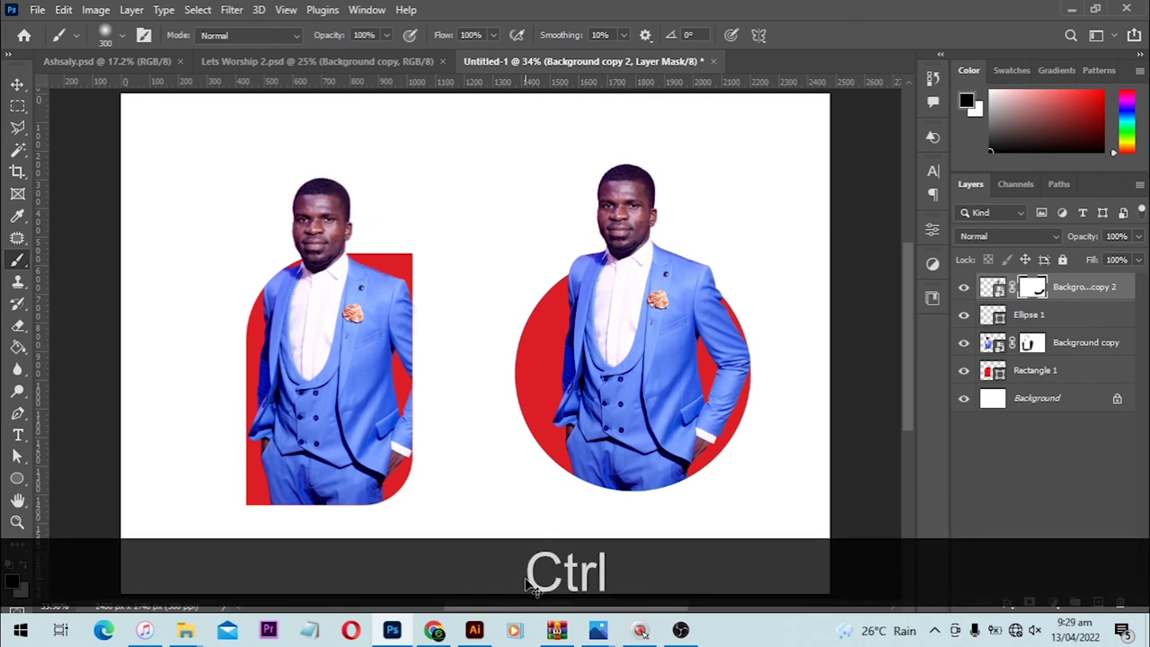
key(ctrl+d)
key(v)
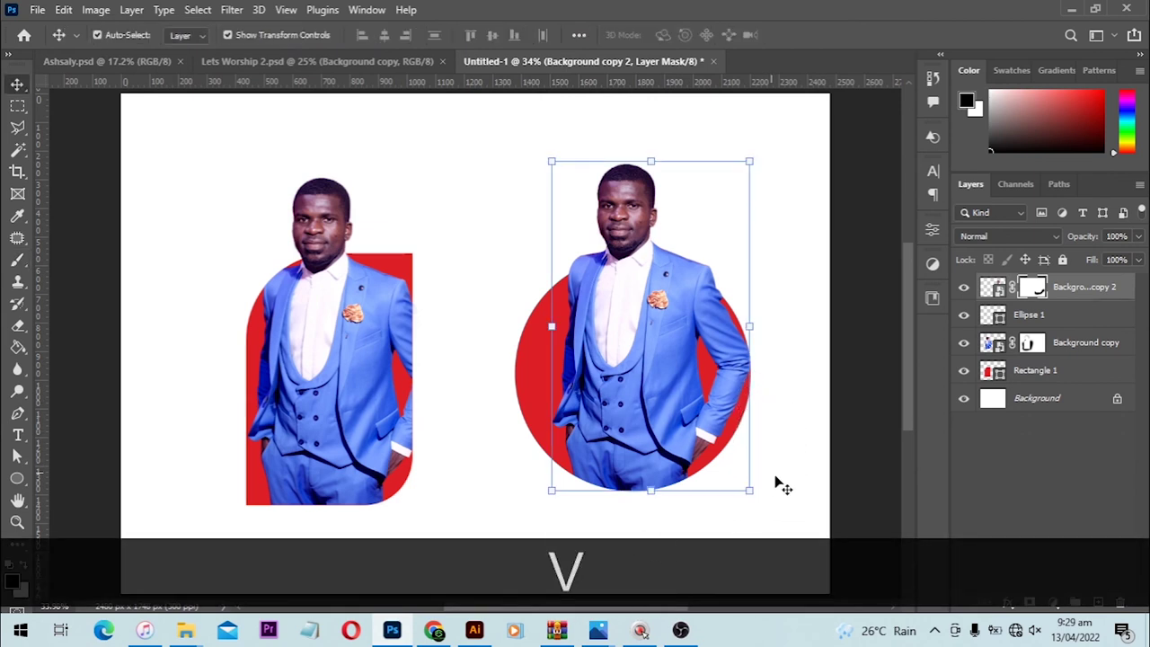
click(877, 479)
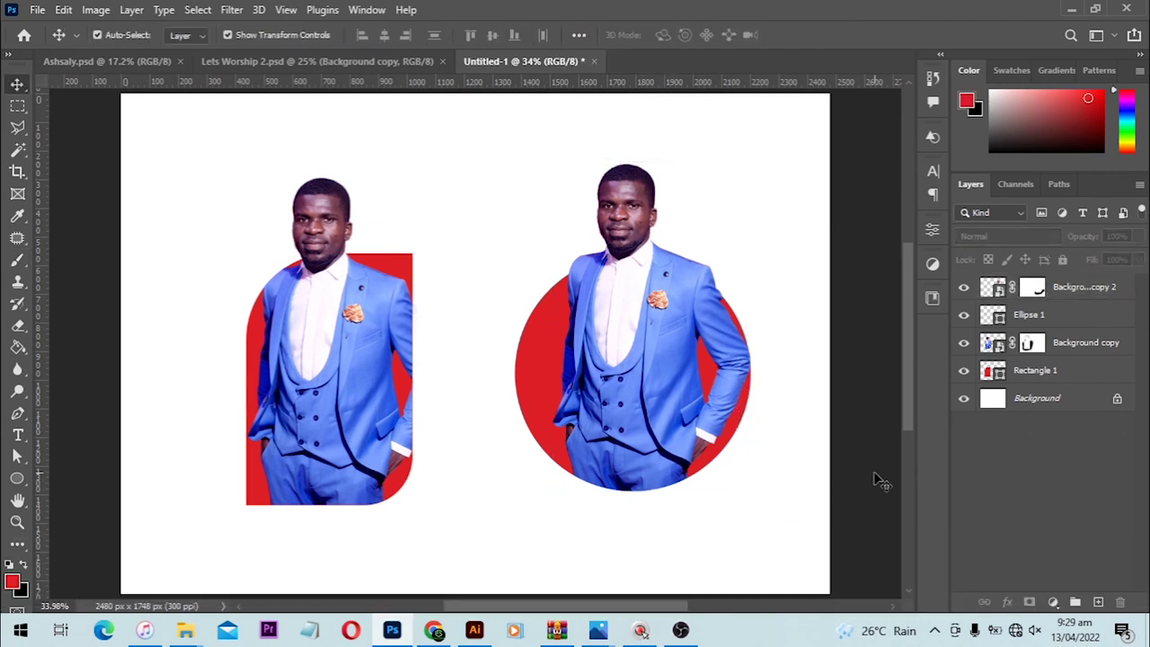